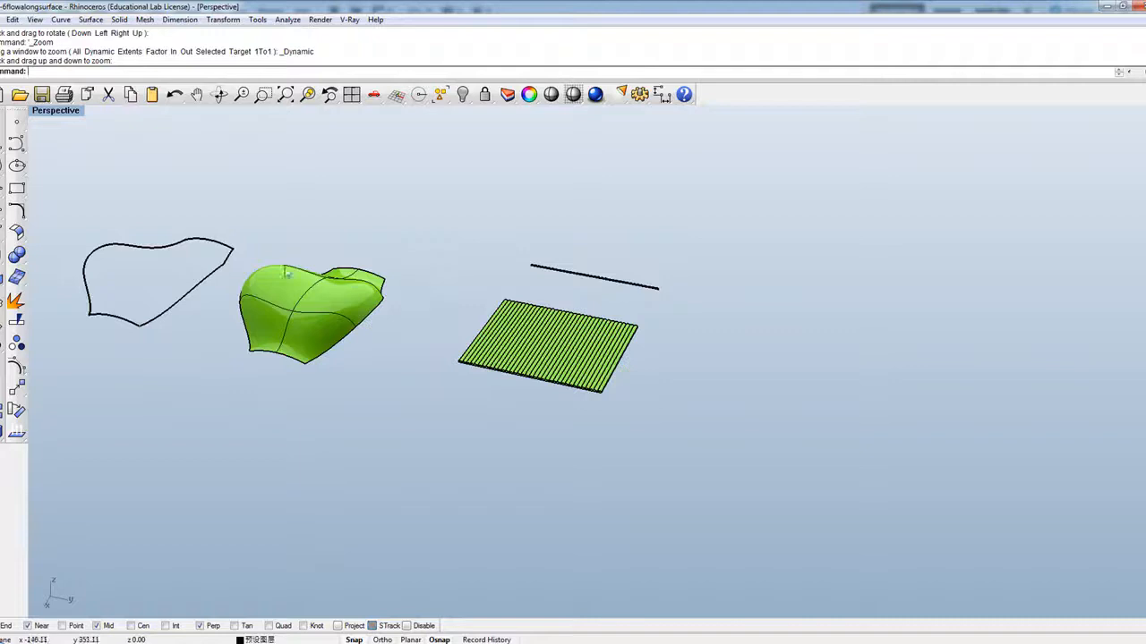
Move the ribbed polysurface off the flat base surface so that the two lie side by side.
{"action": "scroll", "coordinate": [315, 247], "scroll_direction": "down", "scroll_amount": 10}
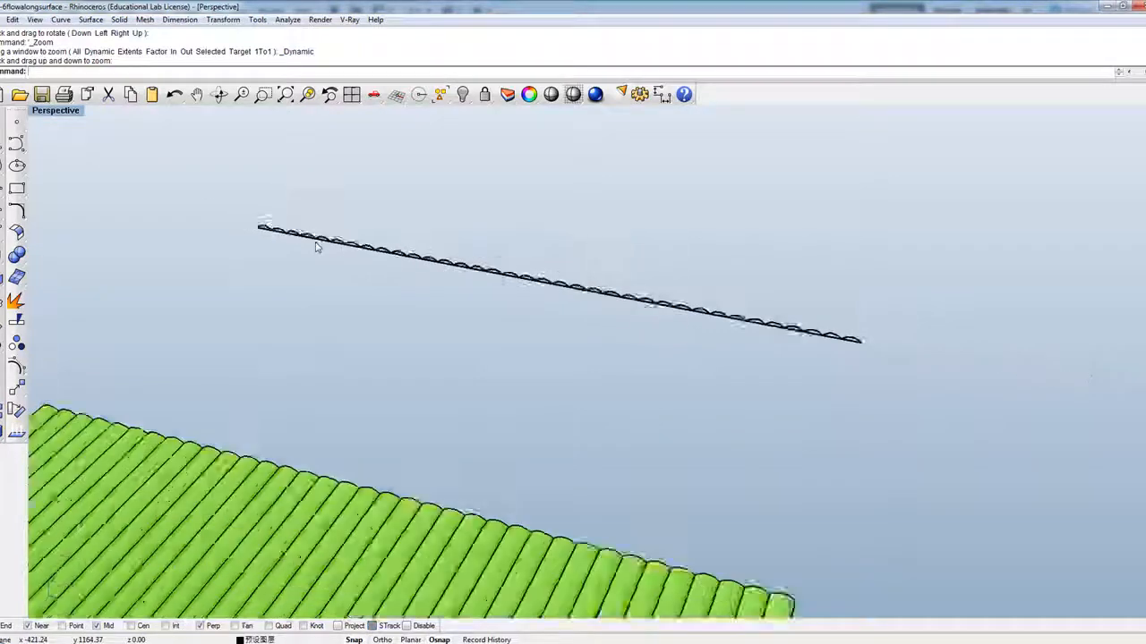
{"action": "left_click", "coordinate": [354, 394]}
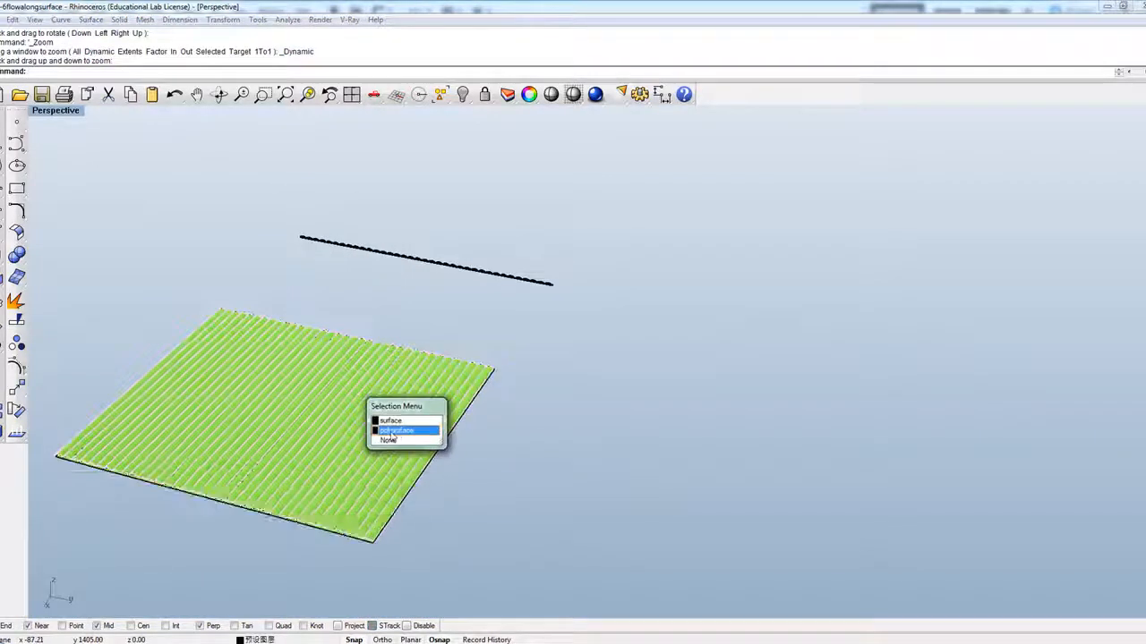
{"action": "left_click", "coordinate": [405, 420]}
{"action": "left_click_drag", "start_coordinate": [303, 415], "coordinate": [341, 416]}
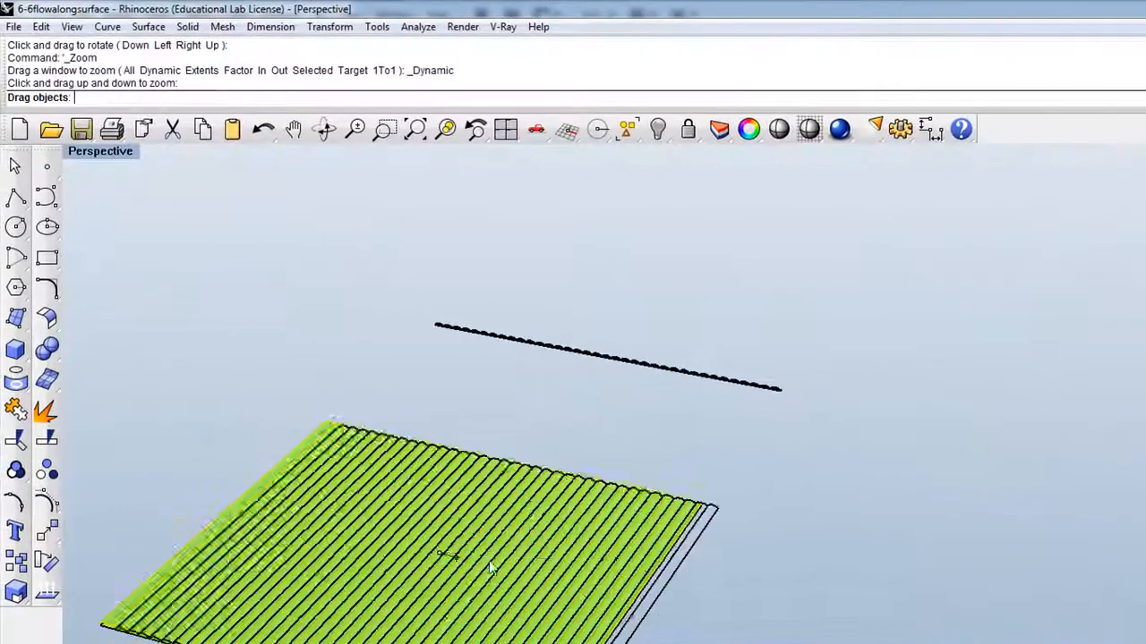
{"action": "left_click_drag", "start_coordinate": [491, 568], "coordinate": [891, 616]}
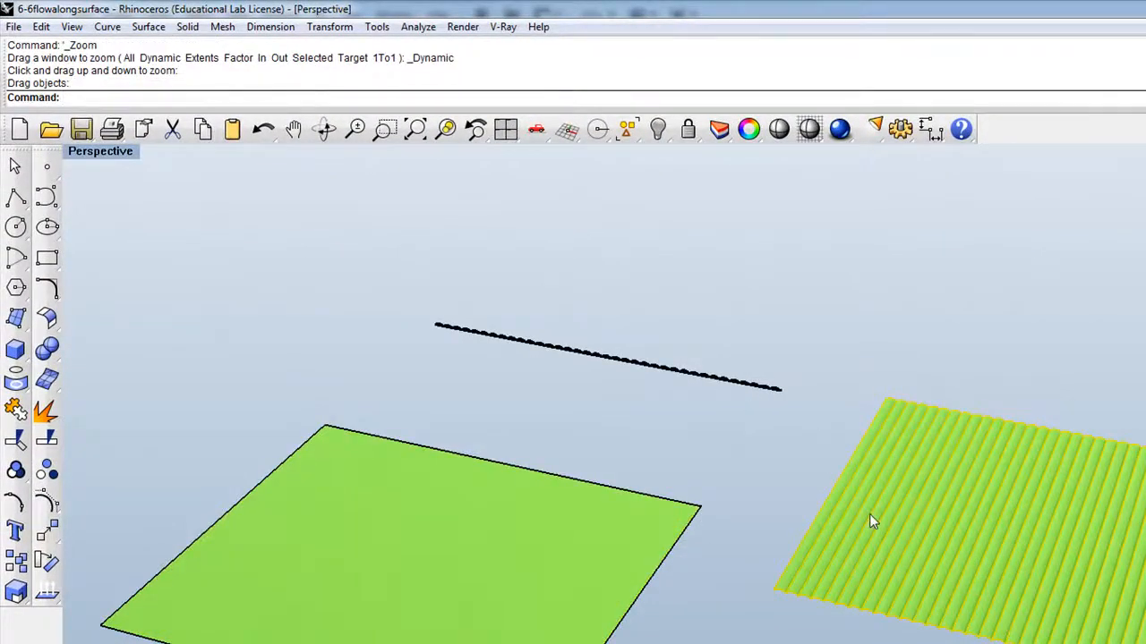
{"action": "scroll", "coordinate": [913, 464], "scroll_direction": "up", "scroll_amount": 6}
{"action": "scroll", "coordinate": [913, 464], "scroll_direction": "down", "scroll_amount": 4}
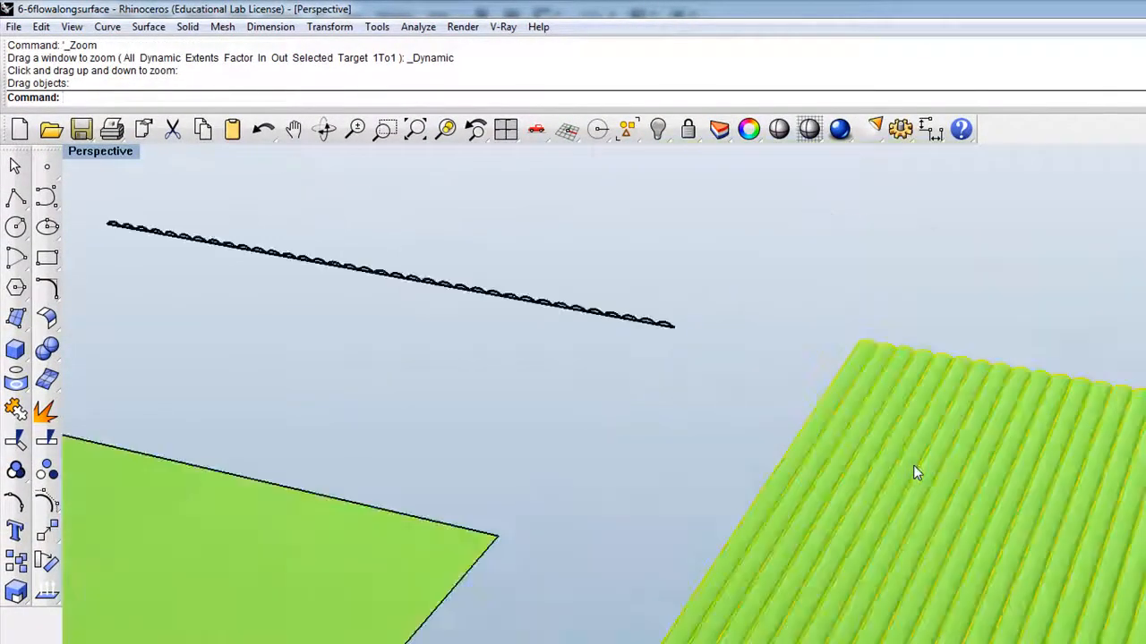
Extrude the row of small arc curves horizontally into an uncapped ribbed surface.
{"action": "scroll", "coordinate": [374, 255], "scroll_direction": "down", "scroll_amount": 4}
{"action": "scroll", "coordinate": [253, 248], "scroll_direction": "up", "scroll_amount": 8}
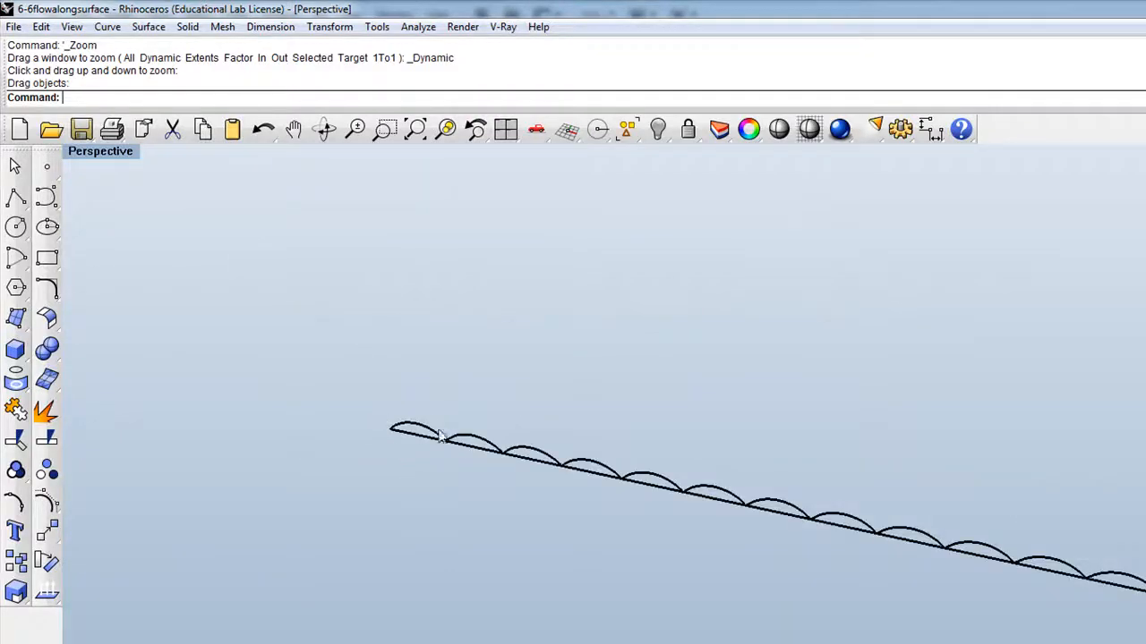
{"action": "scroll", "coordinate": [403, 410], "scroll_direction": "down", "scroll_amount": 4}
{"action": "scroll", "coordinate": [458, 434], "scroll_direction": "down", "scroll_amount": 3}
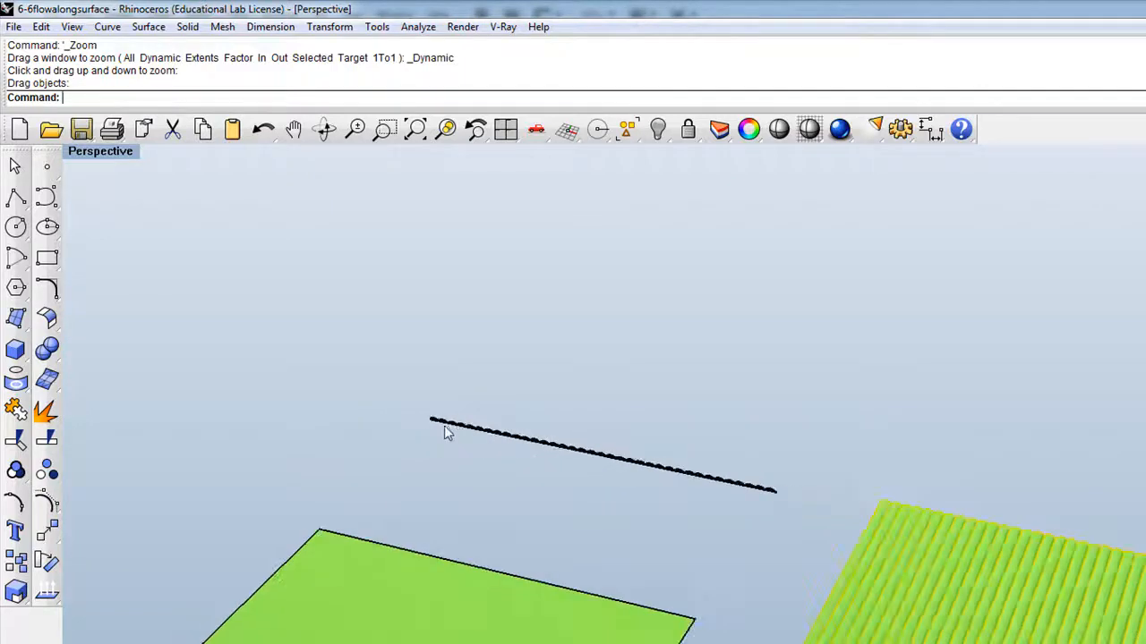
{"action": "scroll", "coordinate": [448, 426], "scroll_direction": "up", "scroll_amount": 4}
{"action": "left_click", "coordinate": [468, 422]}
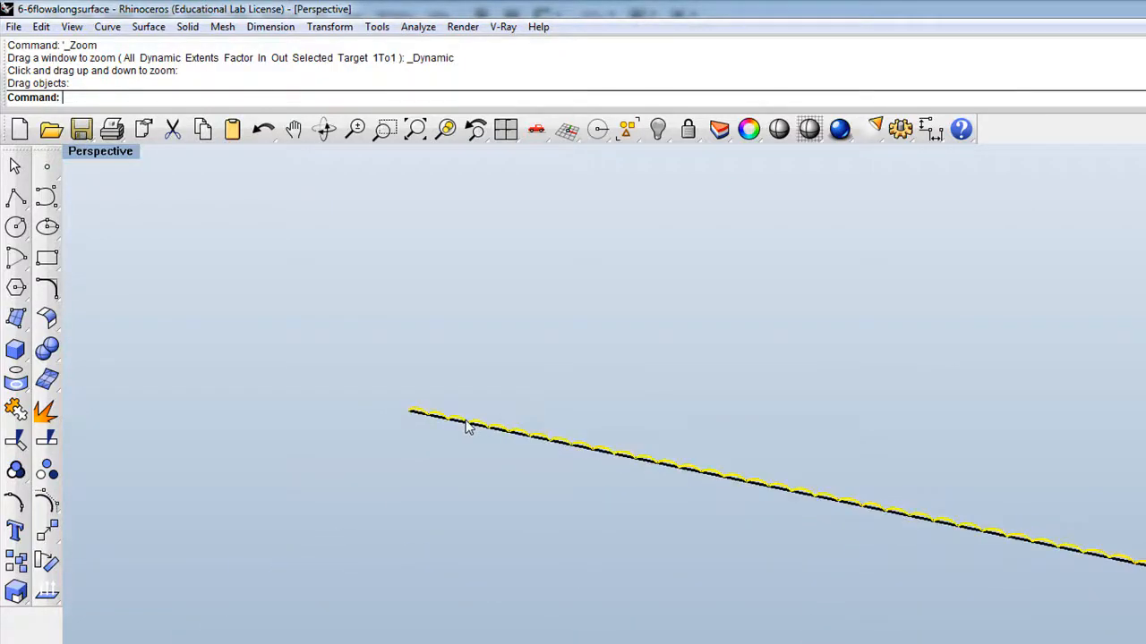
{"action": "scroll", "coordinate": [667, 476], "scroll_direction": "up", "scroll_amount": 4}
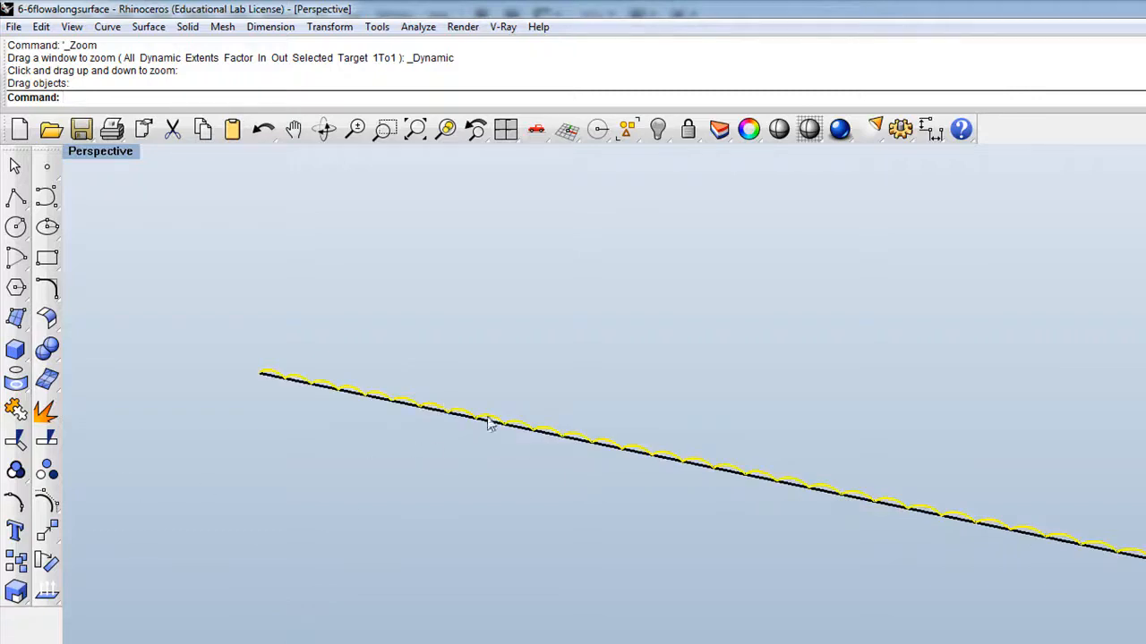
{"action": "scroll", "coordinate": [486, 443], "scroll_direction": "down", "scroll_amount": 3}
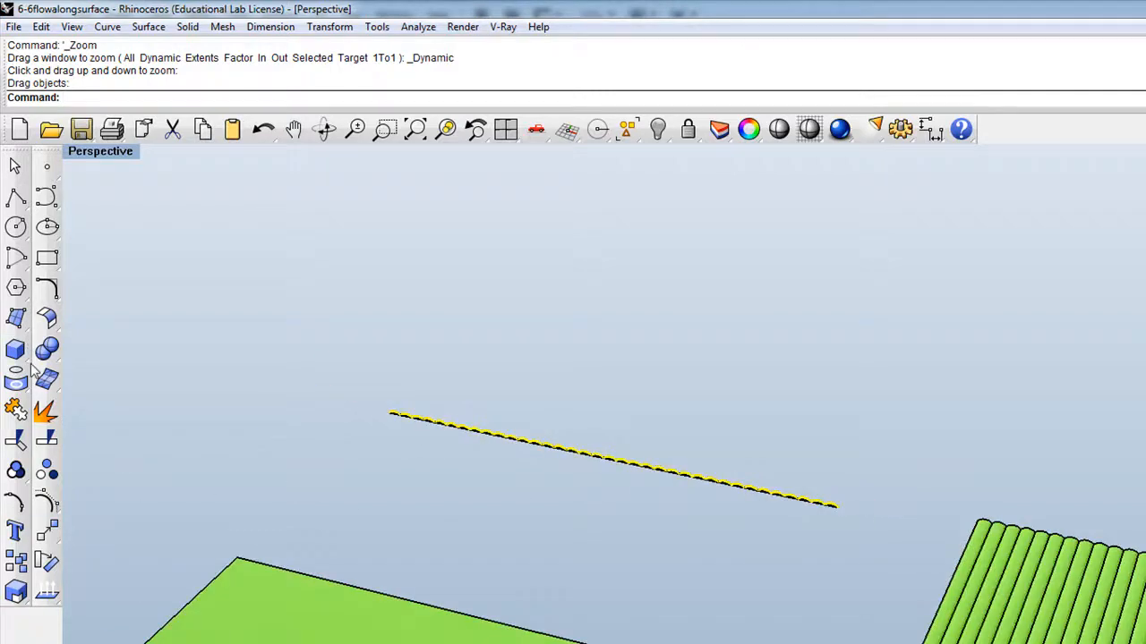
{"action": "left_click", "coordinate": [49, 324]}
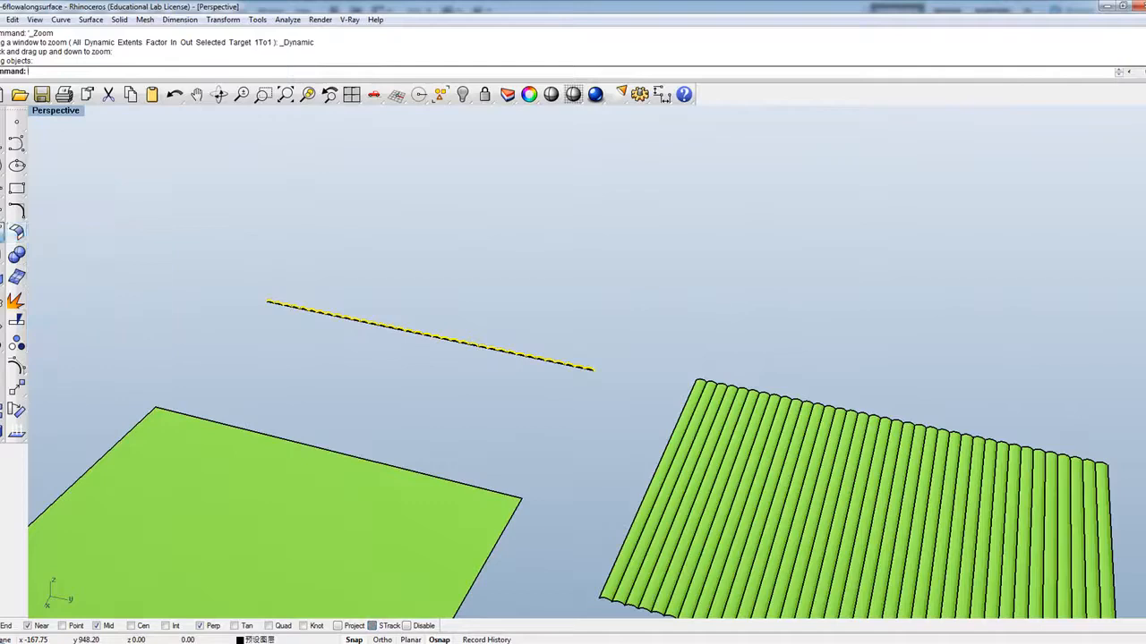
{"action": "left_click", "coordinate": [3, 232]}
{"action": "left_click", "coordinate": [107, 249]}
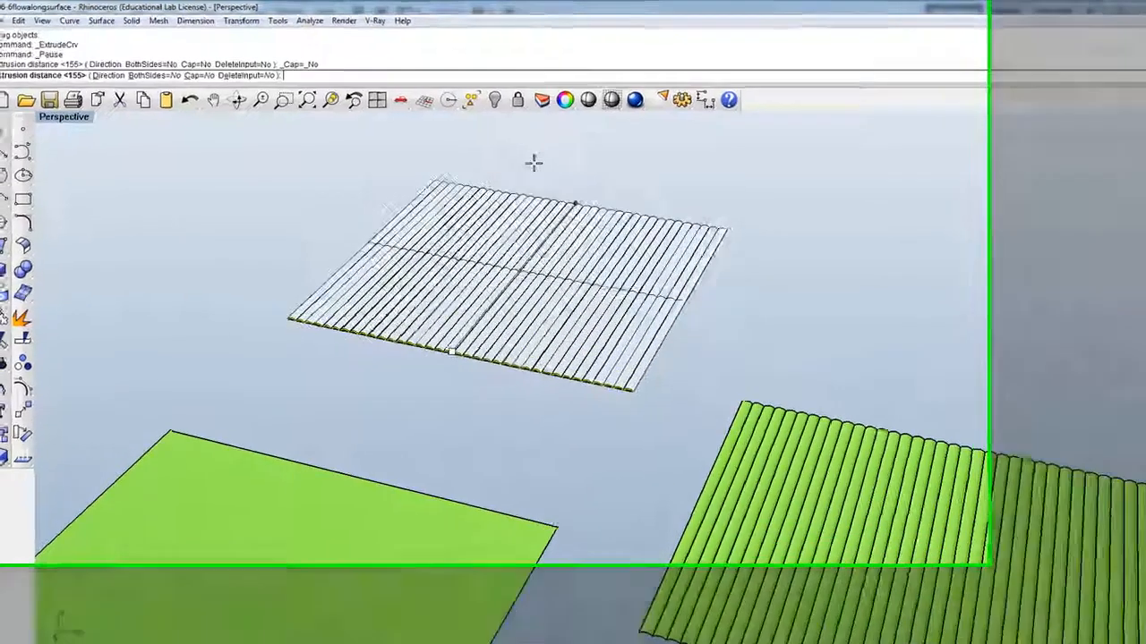
{"action": "left_click", "coordinate": [533, 163]}
Undo the extrusion of the arc curves and the move of the ribbed polysurface.
{"action": "scroll", "coordinate": [465, 238], "scroll_direction": "down", "scroll_amount": 6}
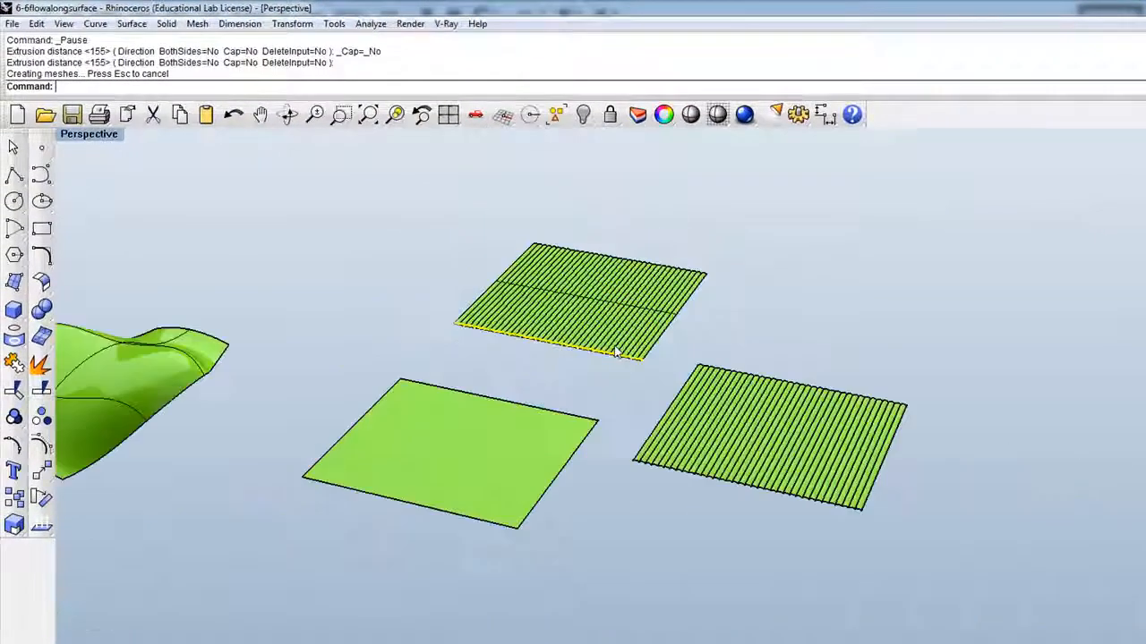
{"action": "scroll", "coordinate": [447, 406], "scroll_direction": "up", "scroll_amount": 5}
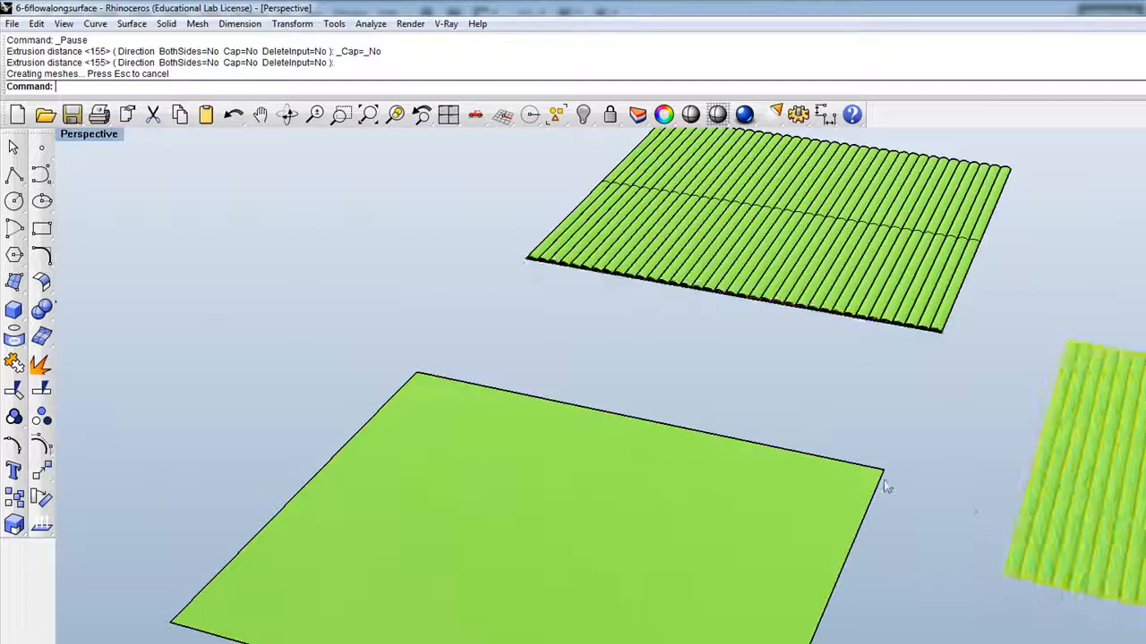
{"action": "scroll", "coordinate": [836, 501], "scroll_direction": "down", "scroll_amount": 5}
{"action": "key", "text": "ctrl+z"}
{"action": "key", "text": "ctrl+z"}
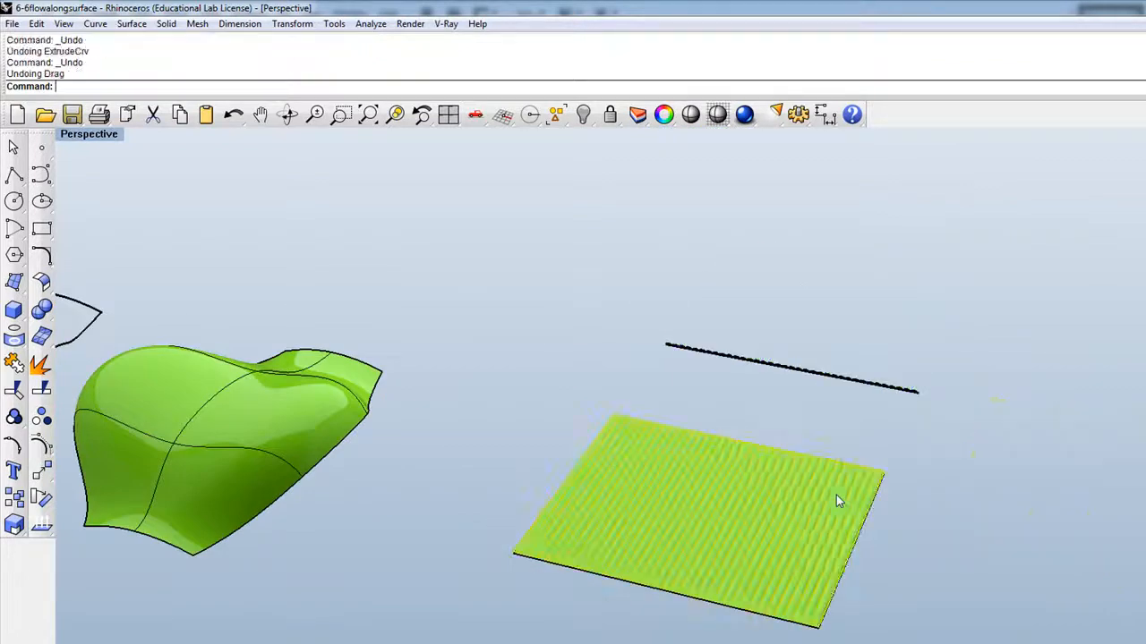
Create a surface from the edge curves of the closed outline beside the curved green surface.
{"action": "scroll", "coordinate": [591, 531], "scroll_direction": "down", "scroll_amount": 4}
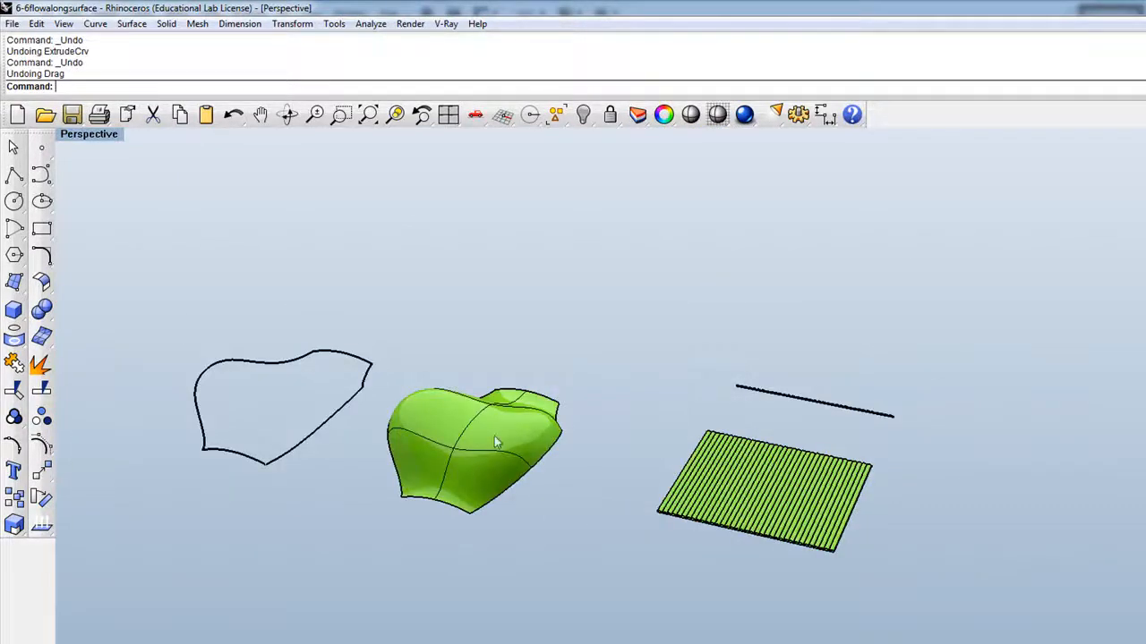
{"action": "scroll", "coordinate": [450, 473], "scroll_direction": "up", "scroll_amount": 2}
{"action": "scroll", "coordinate": [449, 471], "scroll_direction": "up", "scroll_amount": 3}
{"action": "scroll", "coordinate": [539, 471], "scroll_direction": "down", "scroll_amount": 4}
{"action": "left_click", "coordinate": [542, 467]}
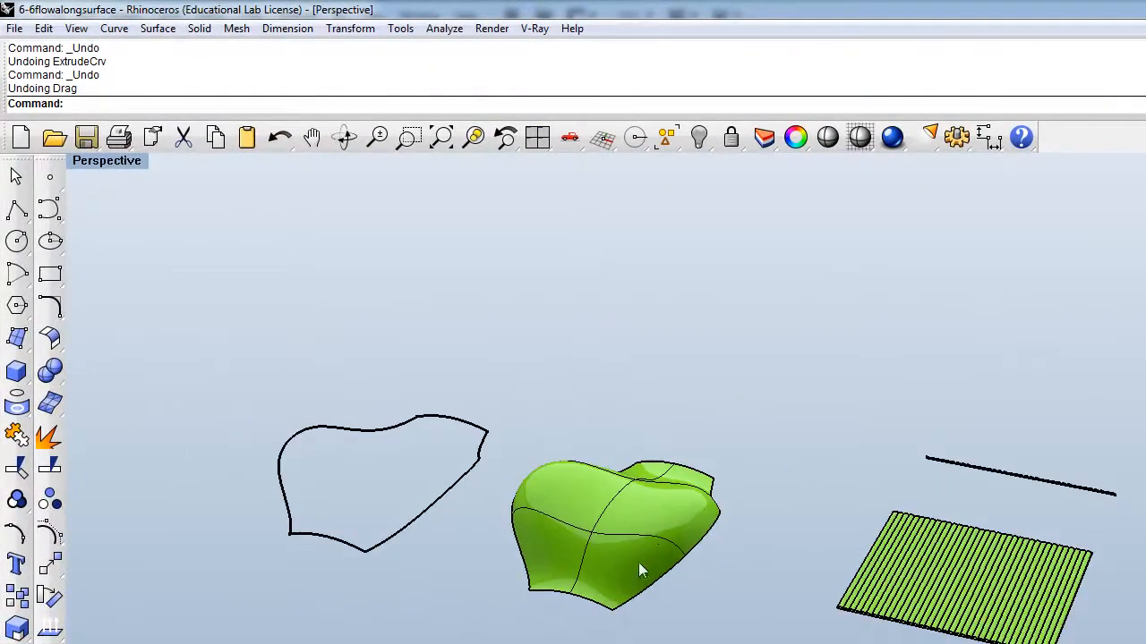
{"action": "left_click", "coordinate": [344, 137]}
{"action": "left_click_drag", "start_coordinate": [424, 256], "coordinate": [573, 358]}
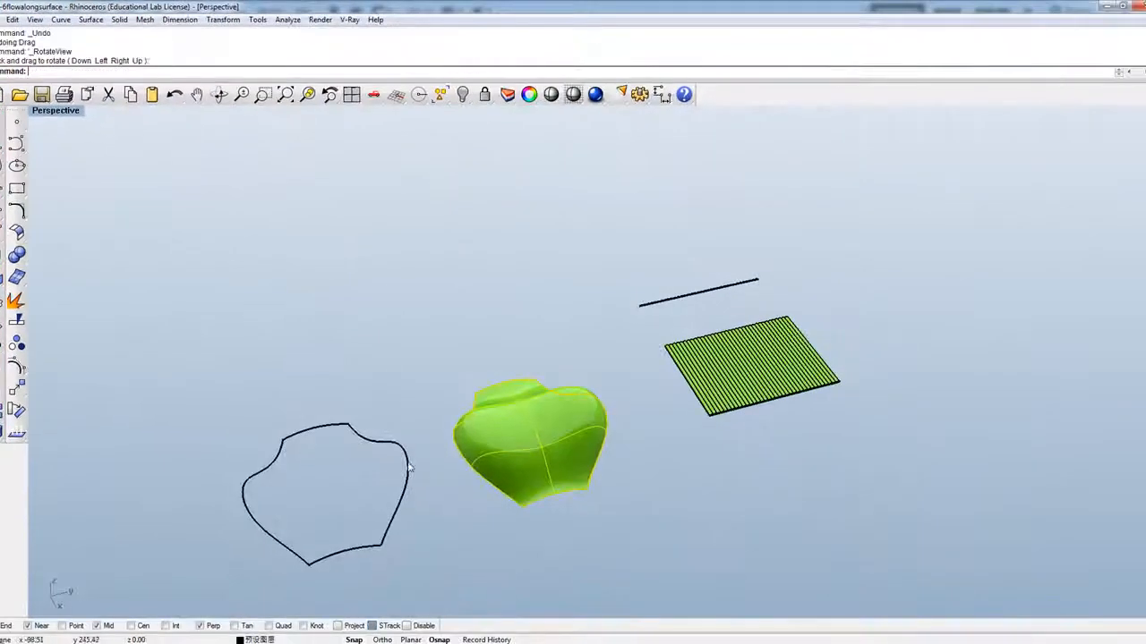
{"action": "left_click_drag", "start_coordinate": [422, 586], "coordinate": [320, 462]}
{"action": "left_click", "coordinate": [319, 427]}
{"action": "left_click", "coordinate": [423, 580]}
{"action": "left_click_drag", "start_coordinate": [423, 579], "coordinate": [231, 388]}
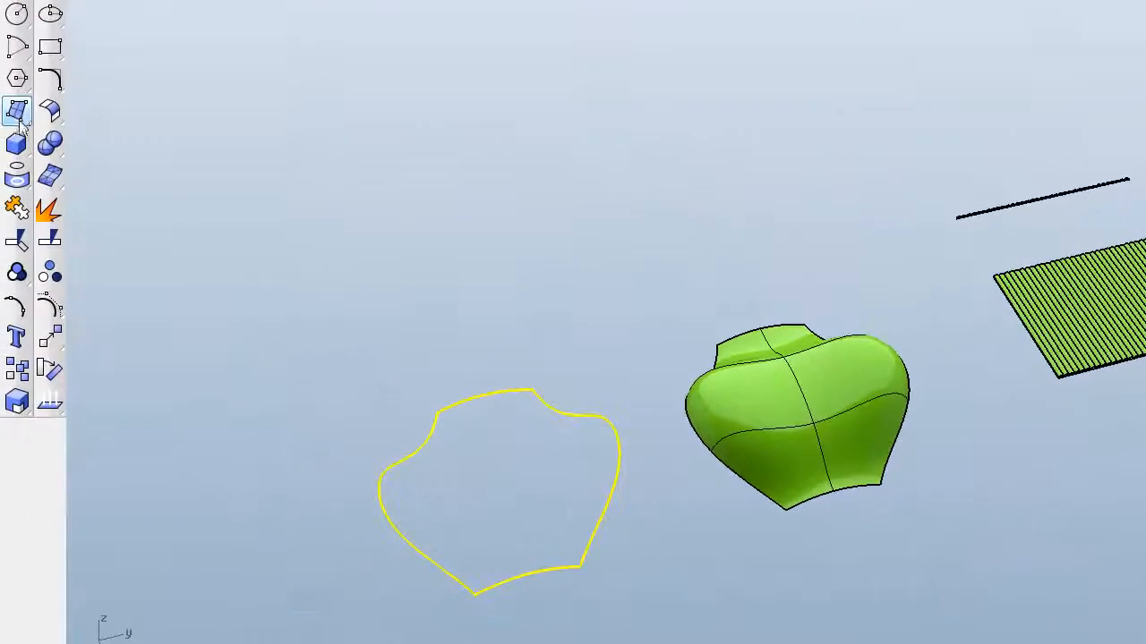
{"action": "left_click", "coordinate": [19, 114]}
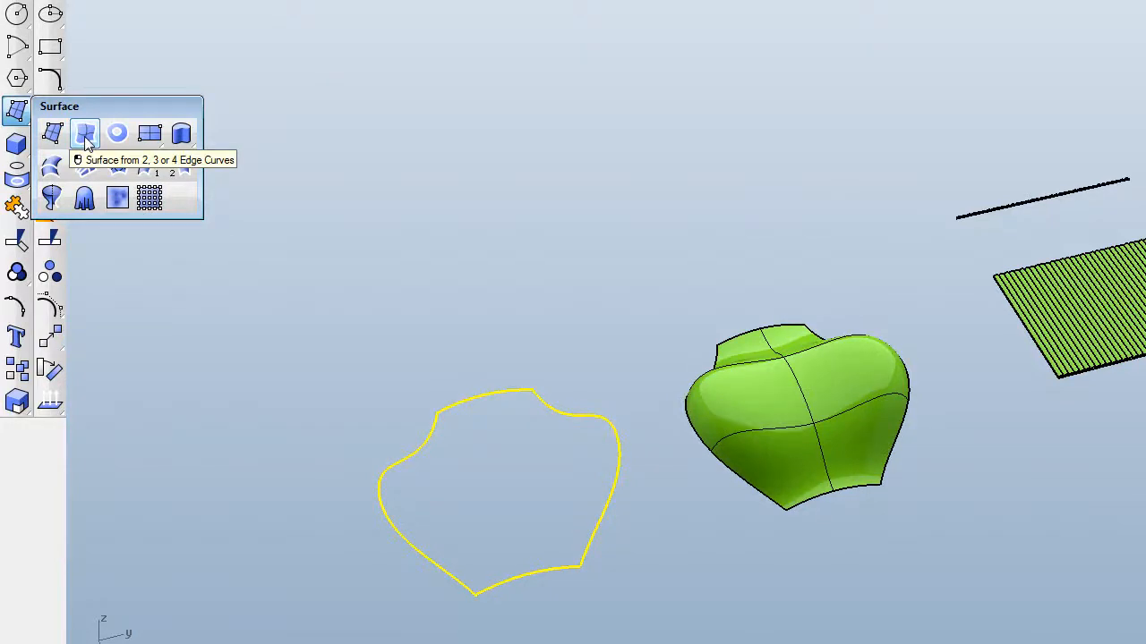
{"action": "left_click", "coordinate": [85, 134]}
Compare the new edge-curve surface with the curved green surface and undo its creation.
{"action": "scroll", "coordinate": [415, 165], "scroll_direction": "down", "scroll_amount": 5}
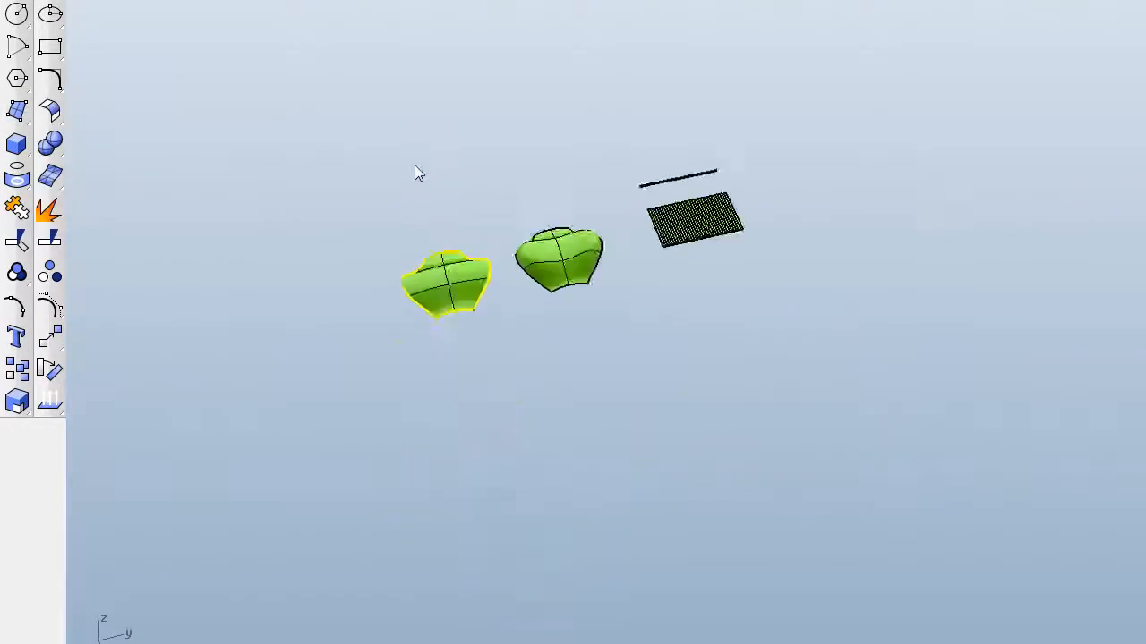
{"action": "scroll", "coordinate": [449, 291], "scroll_direction": "up", "scroll_amount": 2}
{"action": "scroll", "coordinate": [450, 292], "scroll_direction": "up", "scroll_amount": 6}
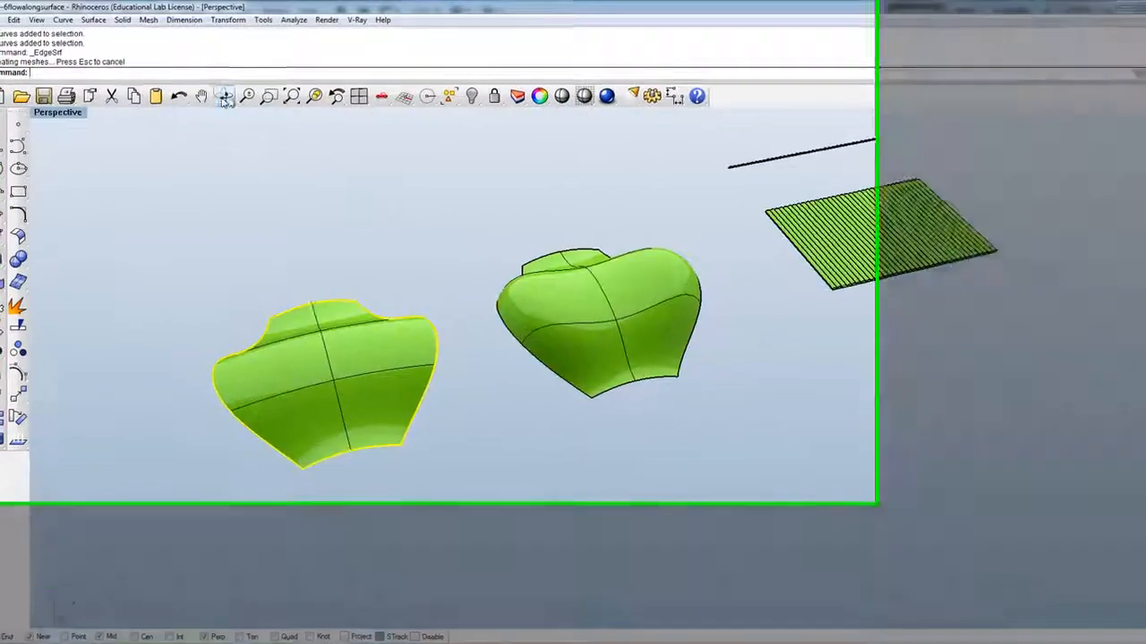
{"action": "left_click", "coordinate": [220, 94]}
{"action": "left_click_drag", "start_coordinate": [477, 278], "coordinate": [422, 300]}
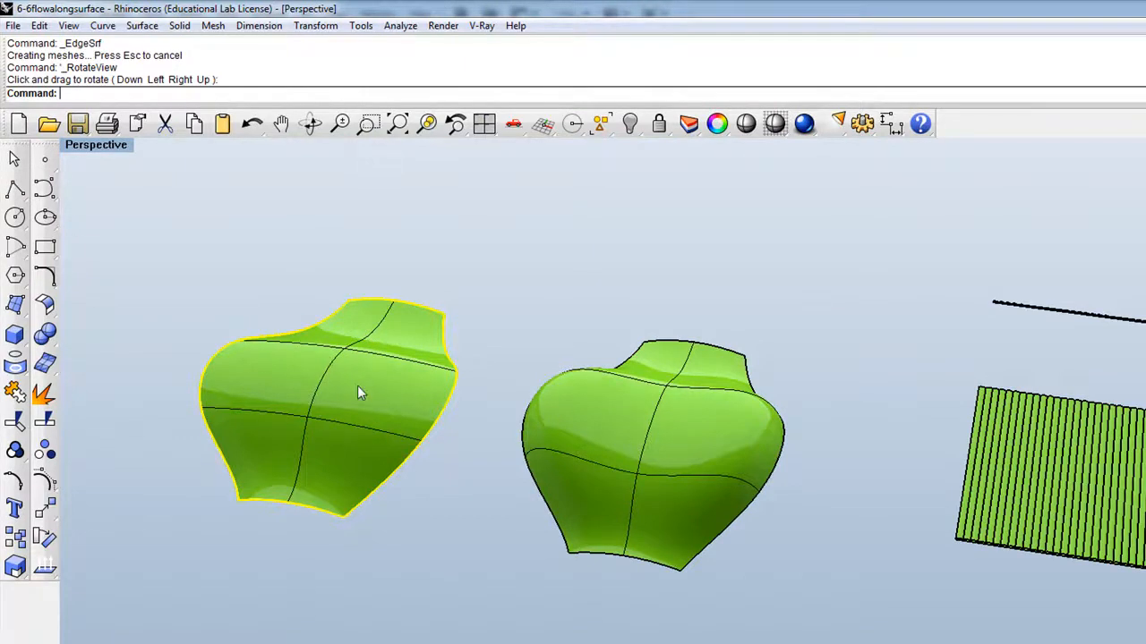
{"action": "key", "text": "ctrl+z"}
Examine the shape of the curved green target surface from several angles.
{"action": "left_click", "coordinate": [595, 445]}
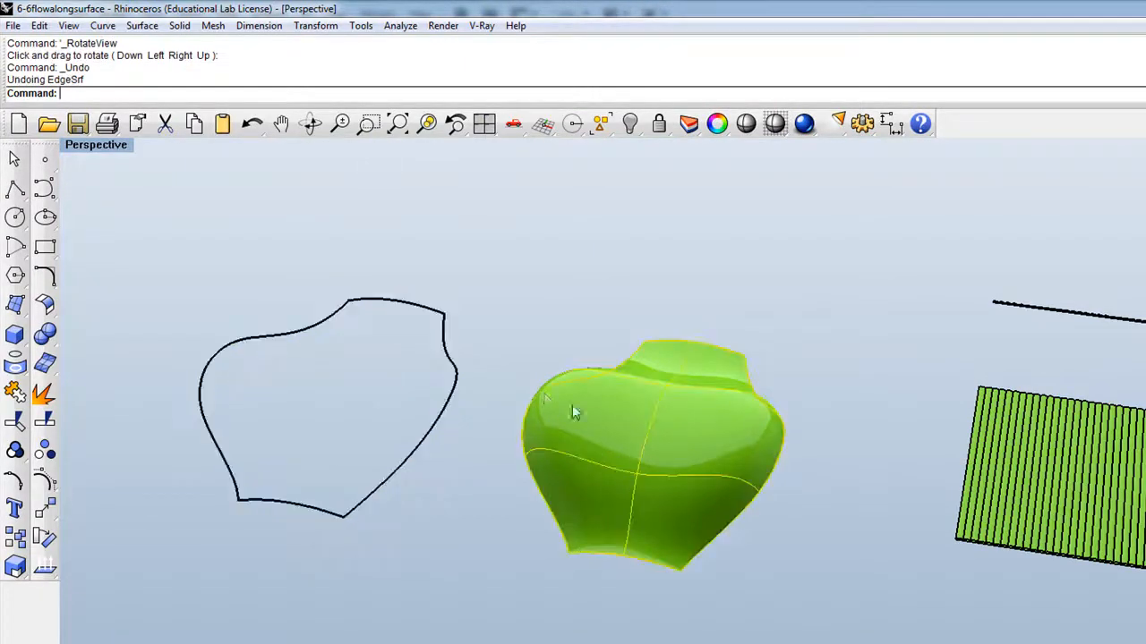
{"action": "scroll", "coordinate": [604, 435], "scroll_direction": "down", "scroll_amount": 3}
{"action": "scroll", "coordinate": [620, 428], "scroll_direction": "up", "scroll_amount": 4}
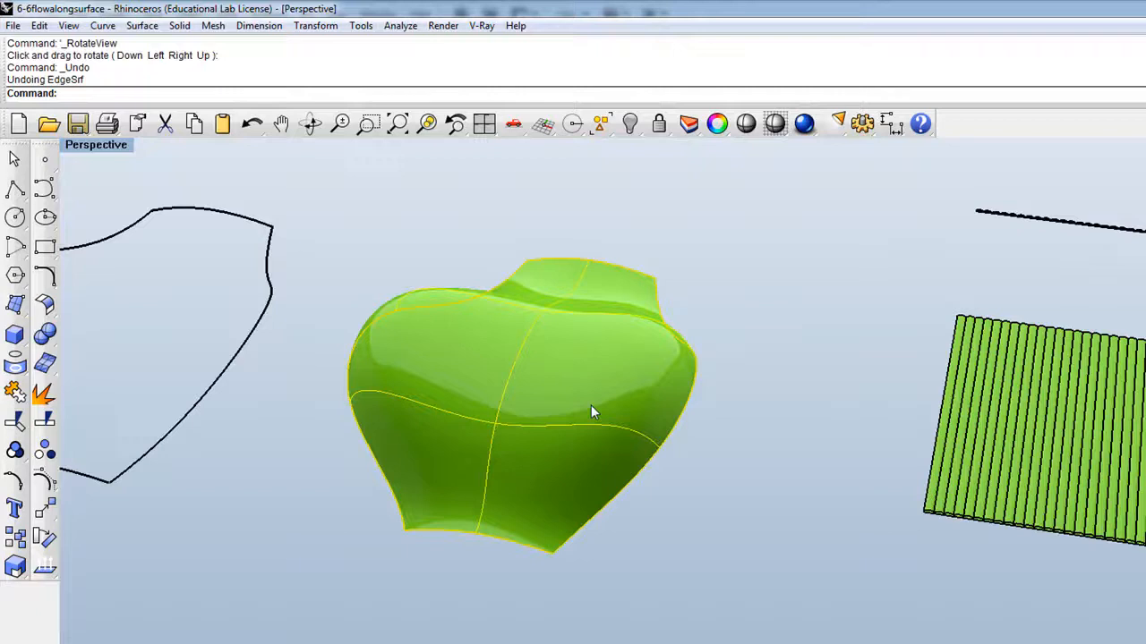
{"action": "left_click", "coordinate": [310, 123]}
{"action": "left_click_drag", "start_coordinate": [528, 290], "coordinate": [500, 281]}
{"action": "key", "text": "Escape"}
{"action": "scroll", "coordinate": [430, 309], "scroll_direction": "down", "scroll_amount": 3}
{"action": "scroll", "coordinate": [381, 293], "scroll_direction": "up", "scroll_amount": 3}
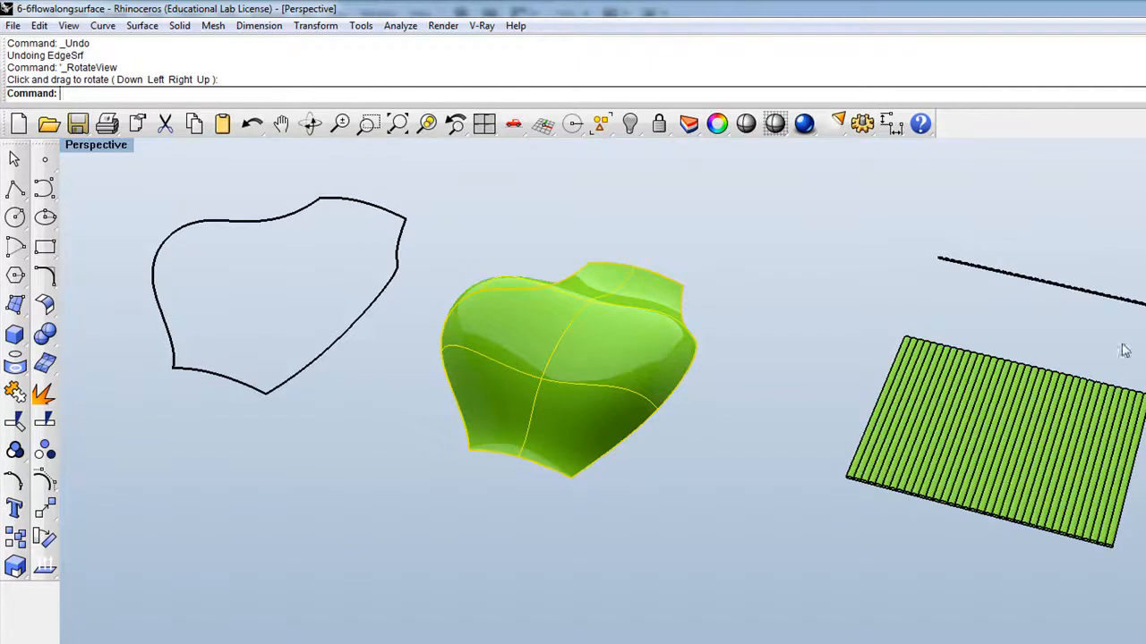
Examine the ribbed polysurface and the flat base surface beneath it.
{"action": "scroll", "coordinate": [989, 459], "scroll_direction": "down", "scroll_amount": 1}
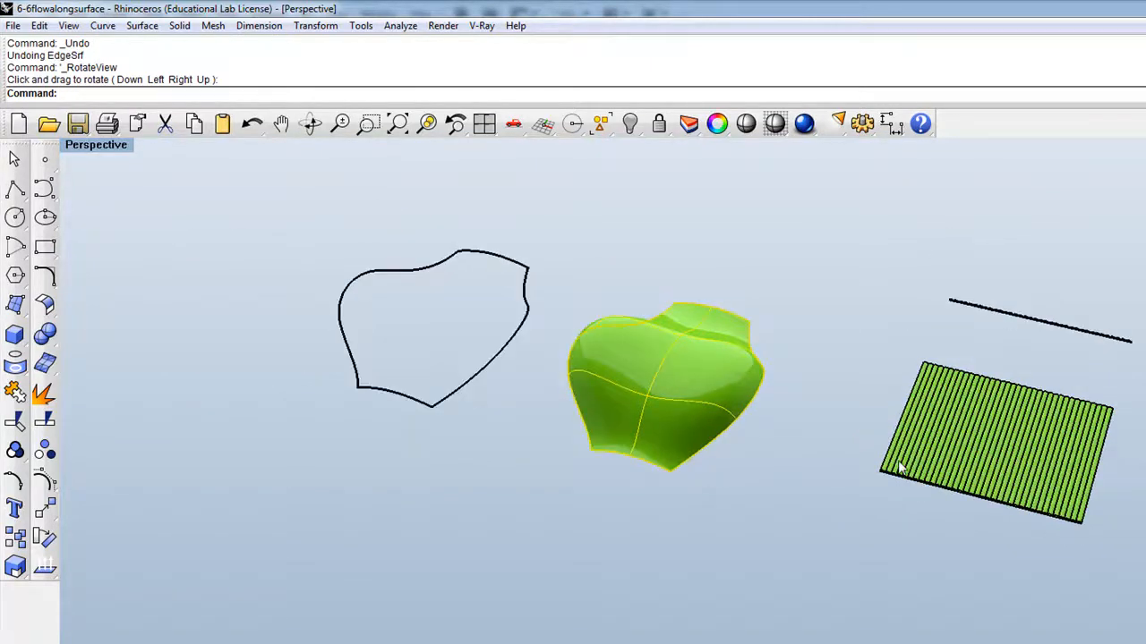
{"action": "left_click", "coordinate": [921, 535]}
{"action": "scroll", "coordinate": [1003, 467], "scroll_direction": "up", "scroll_amount": 5}
{"action": "left_click", "coordinate": [907, 478]}
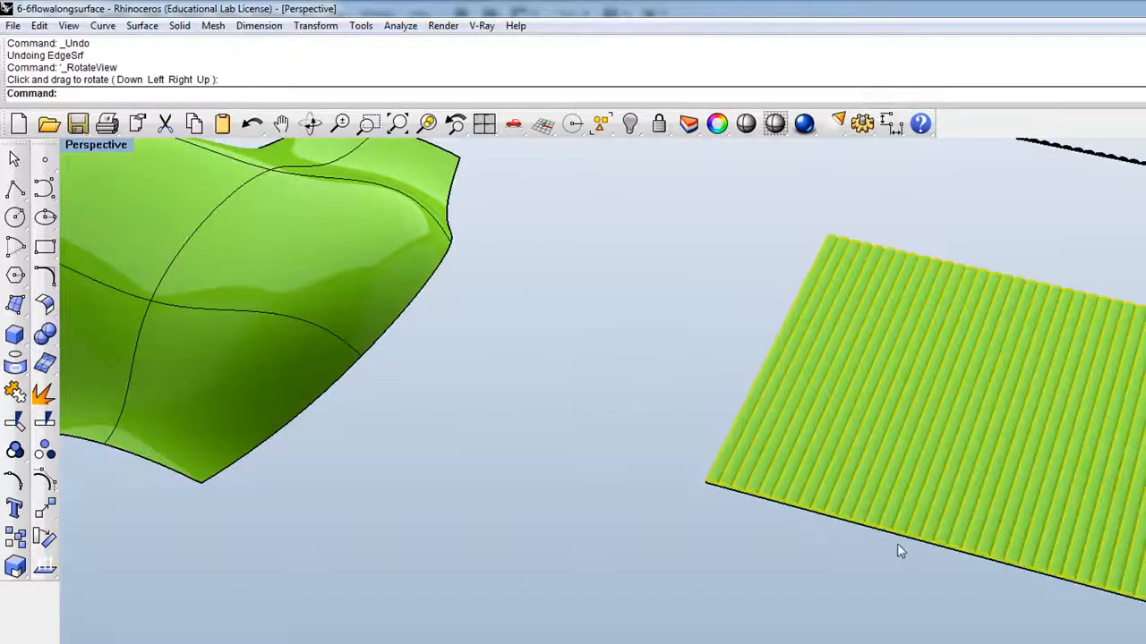
{"action": "scroll", "coordinate": [895, 546], "scroll_direction": "down", "scroll_amount": 3}
{"action": "scroll", "coordinate": [901, 542], "scroll_direction": "up", "scroll_amount": 3}
{"action": "left_click", "coordinate": [870, 559]}
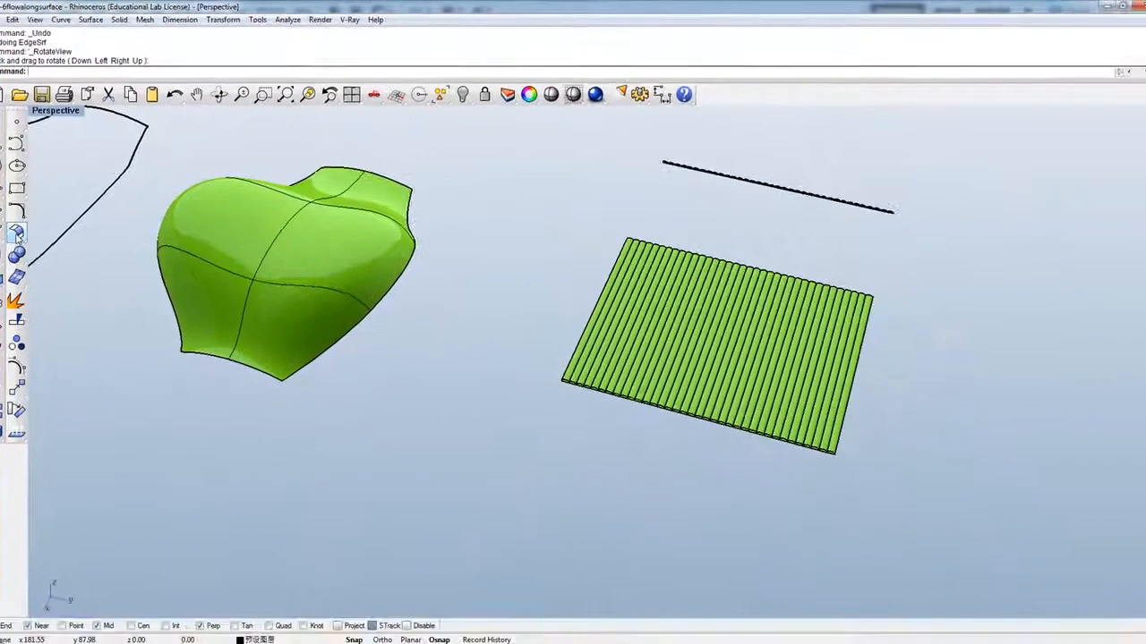
Start Flow along Surface with the ribbed polysurface as the object to flow.
{"action": "left_click", "coordinate": [16, 234]}
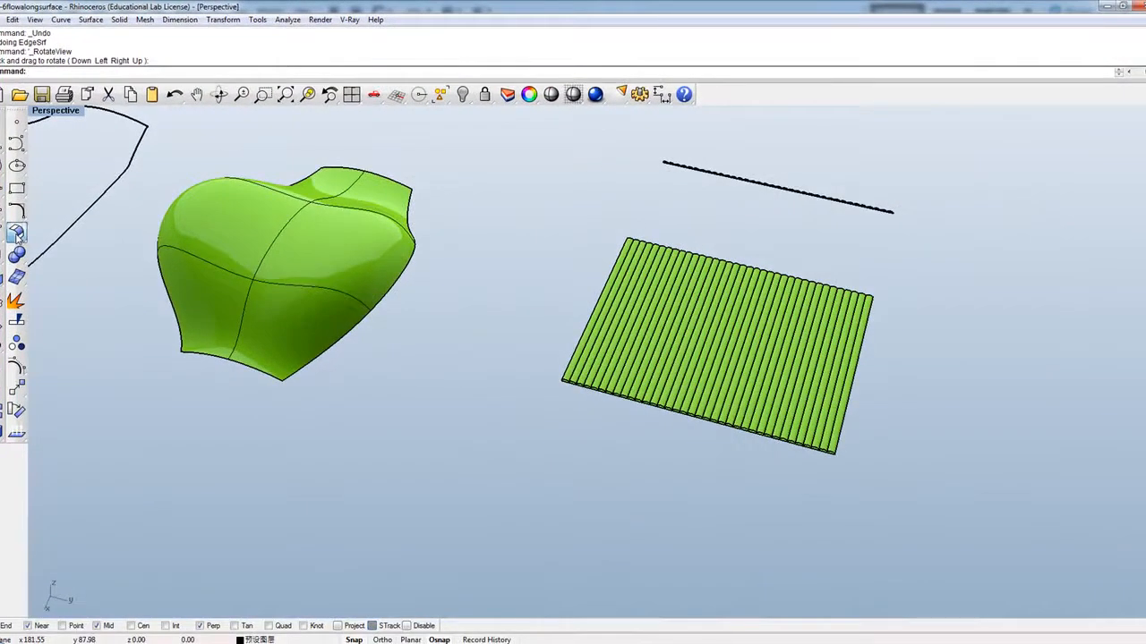
{"action": "left_click", "coordinate": [16, 392]}
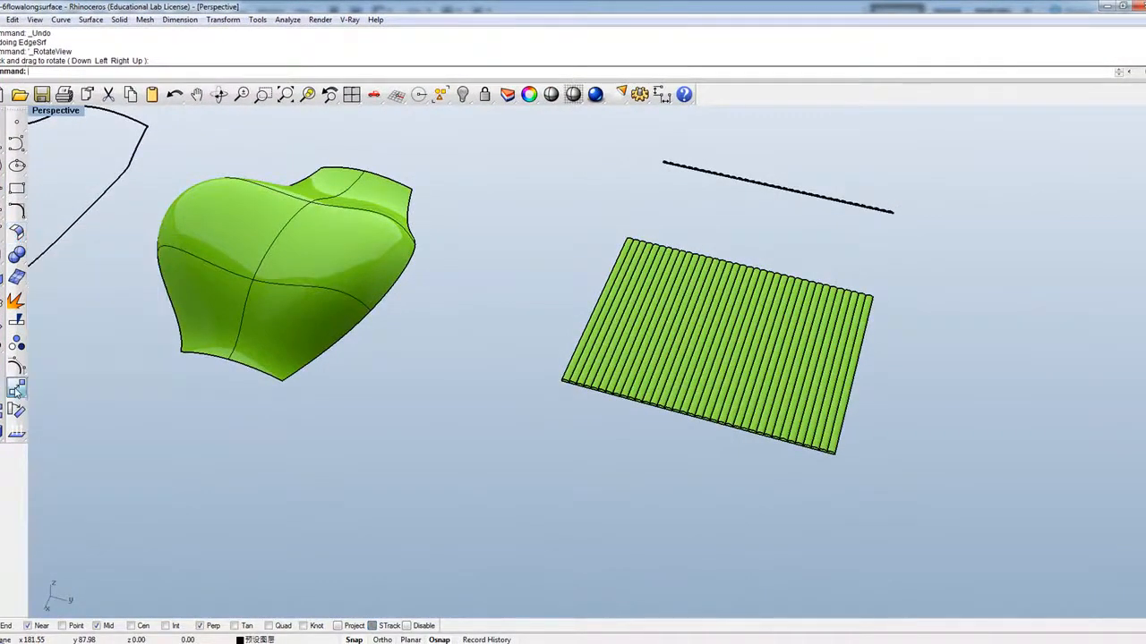
{"action": "left_click_drag", "start_coordinate": [57, 386], "coordinate": [141, 302]}
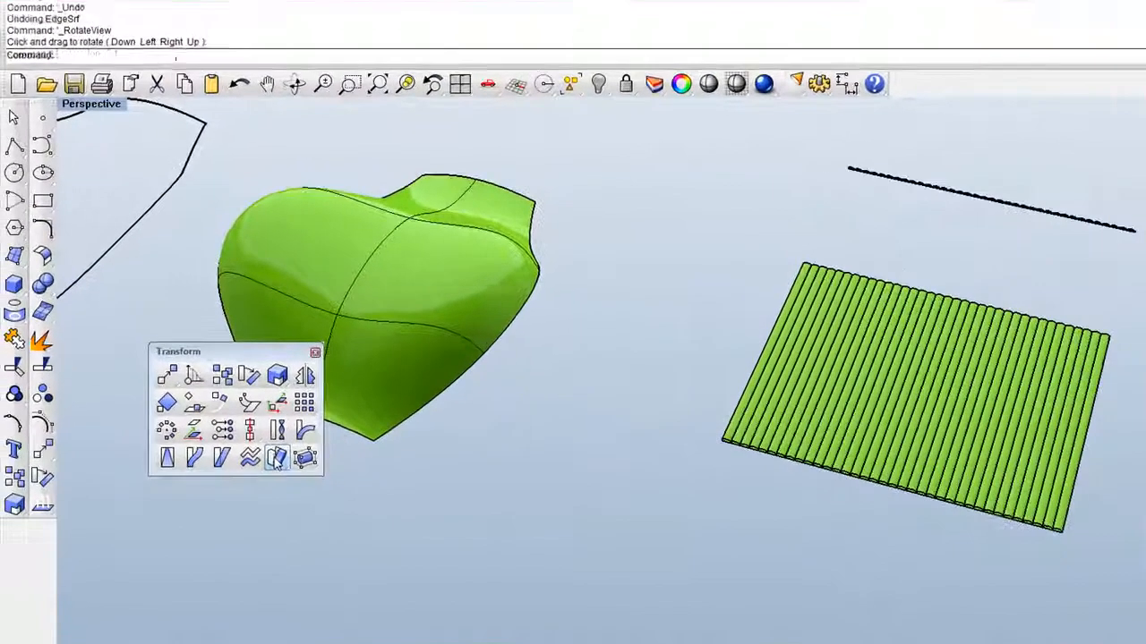
{"action": "left_click", "coordinate": [204, 394]}
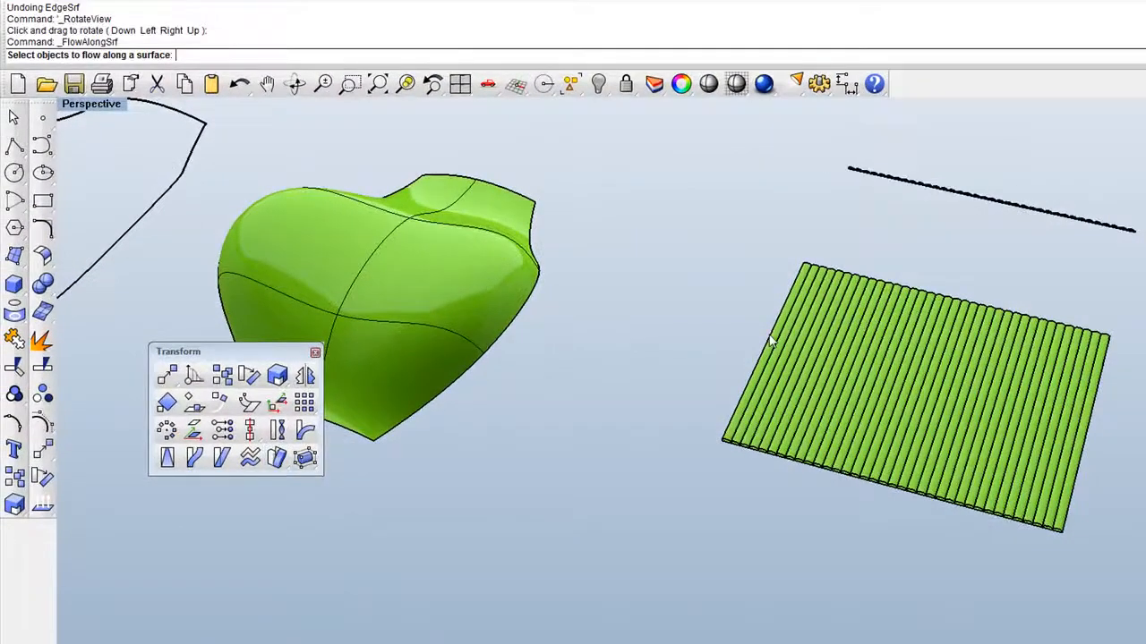
{"action": "left_click_drag", "start_coordinate": [272, 346], "coordinate": [268, 426]}
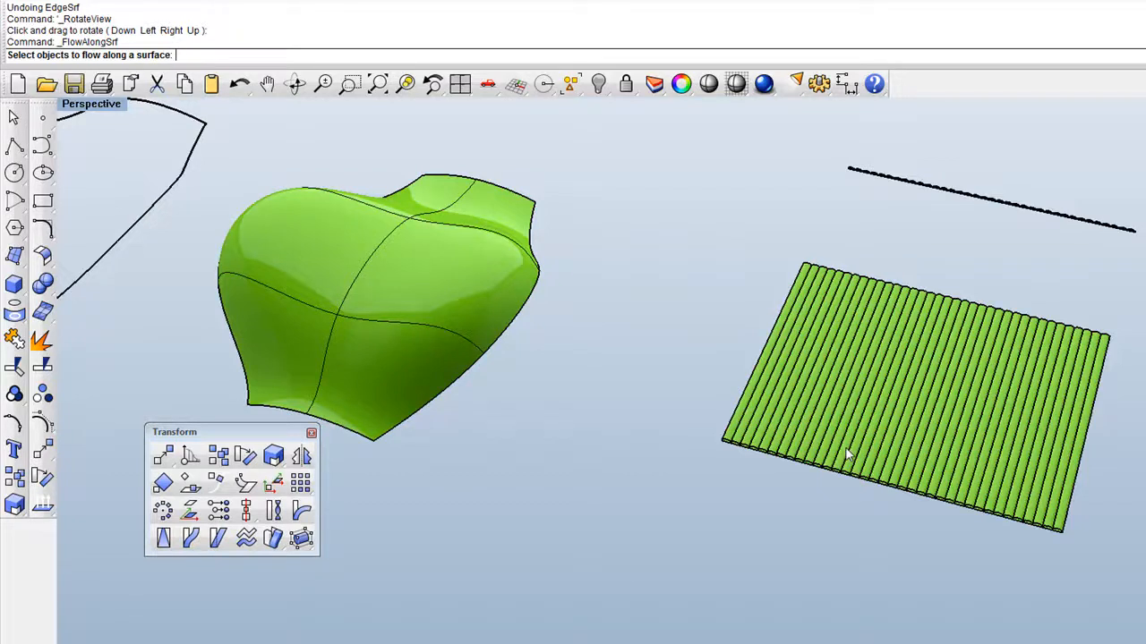
{"action": "left_click", "coordinate": [277, 546]}
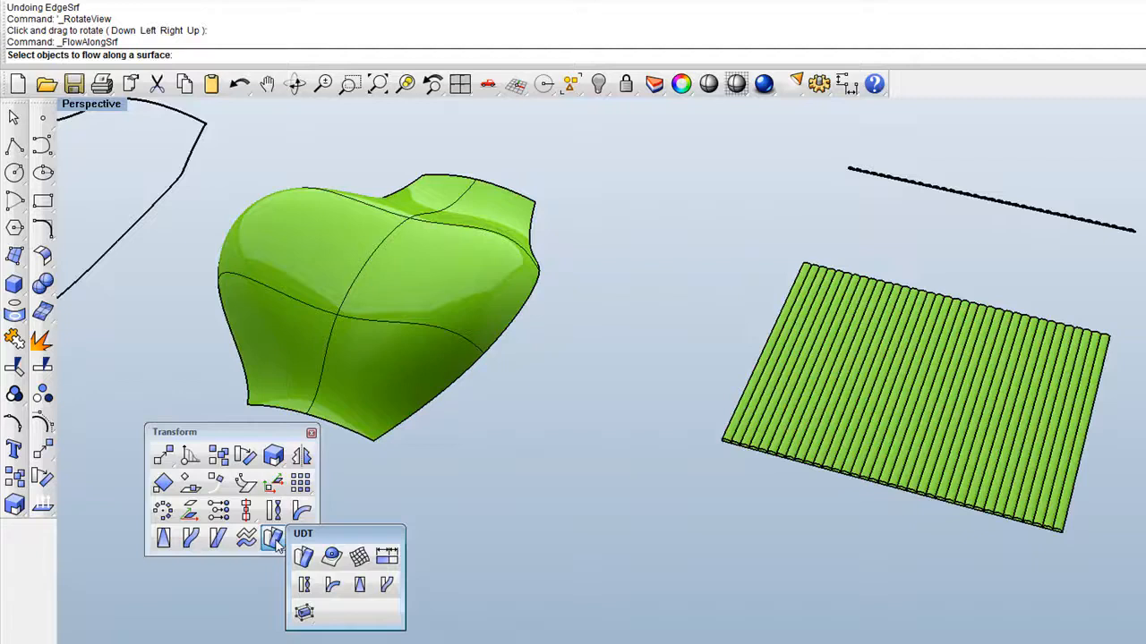
{"action": "left_click", "coordinate": [523, 534]}
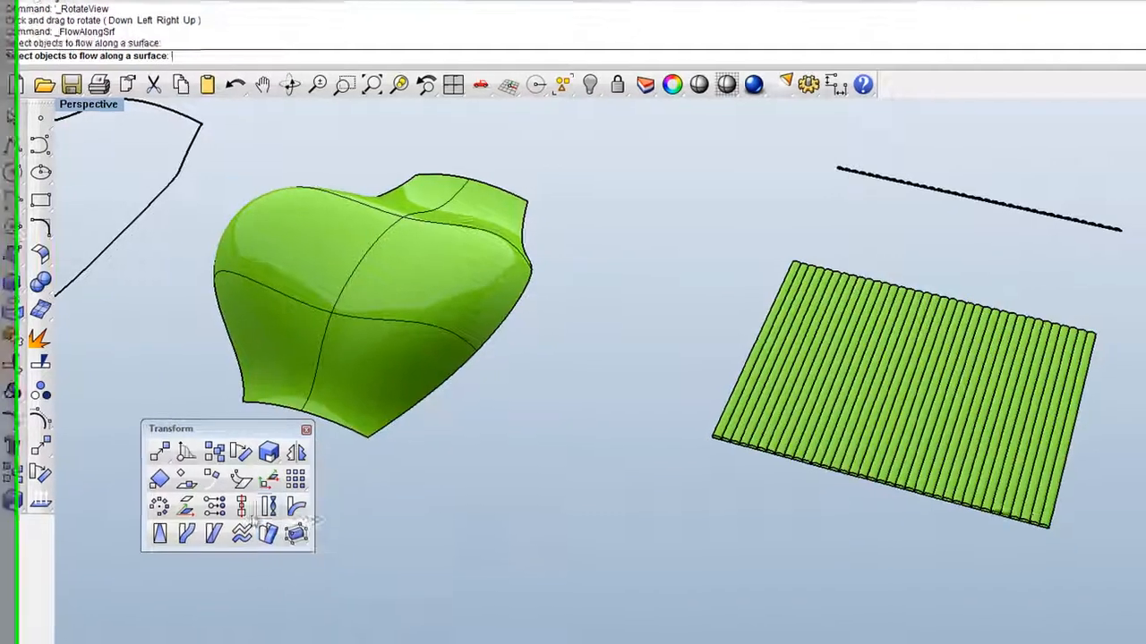
{"action": "left_click", "coordinate": [273, 539]}
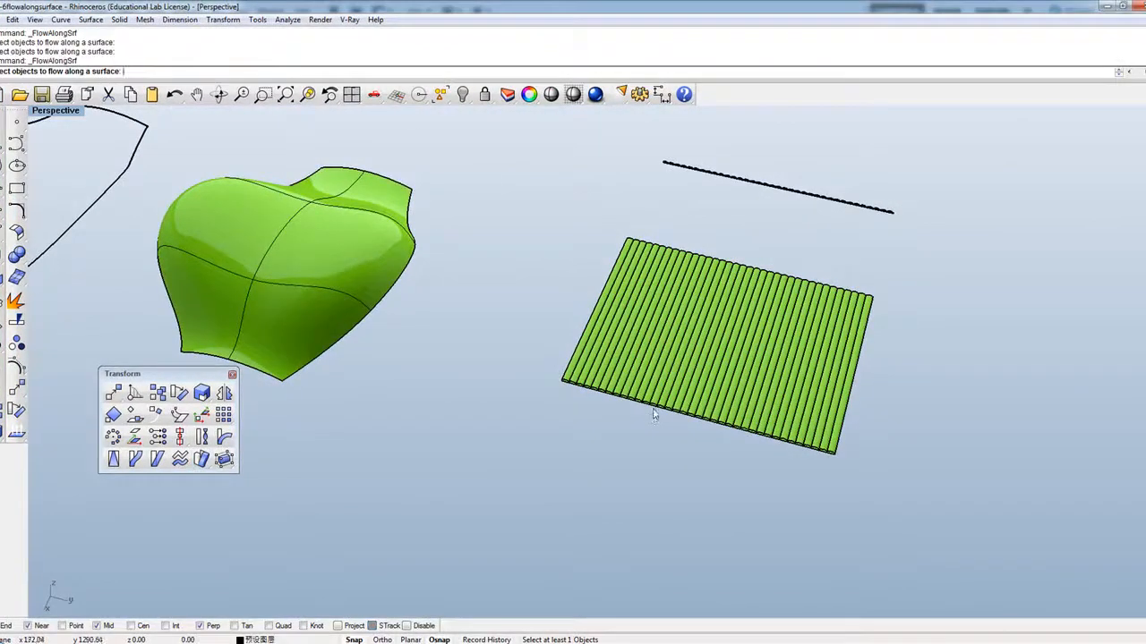
{"action": "left_click", "coordinate": [671, 385]}
{"action": "scroll", "coordinate": [608, 403], "scroll_direction": "up", "scroll_amount": 2}
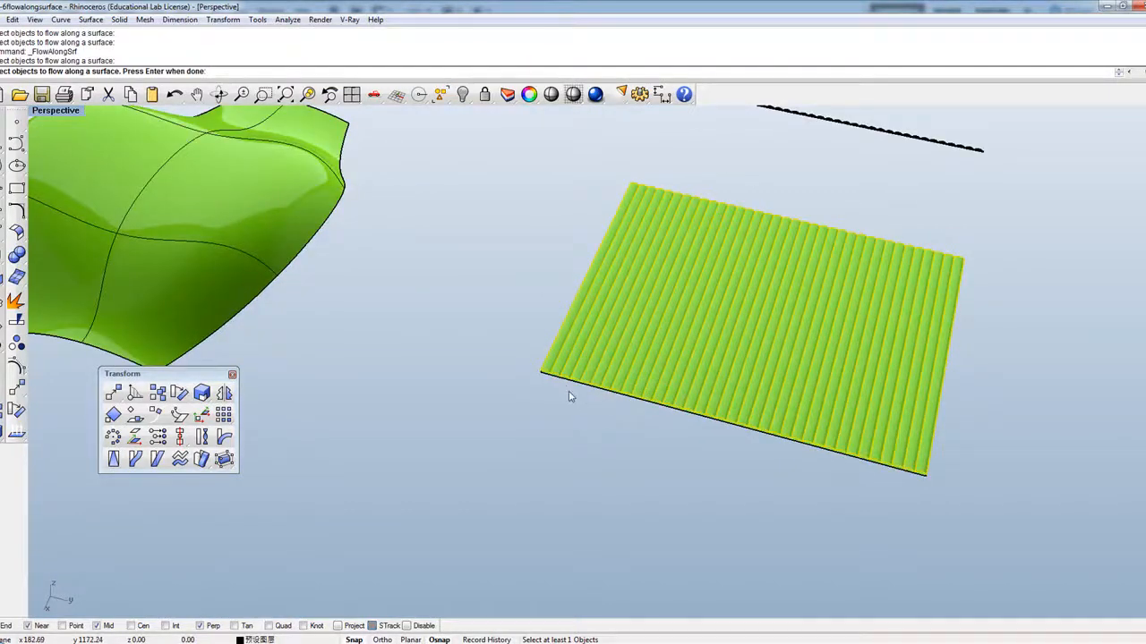
{"action": "scroll", "coordinate": [613, 394], "scroll_direction": "down", "scroll_amount": 2}
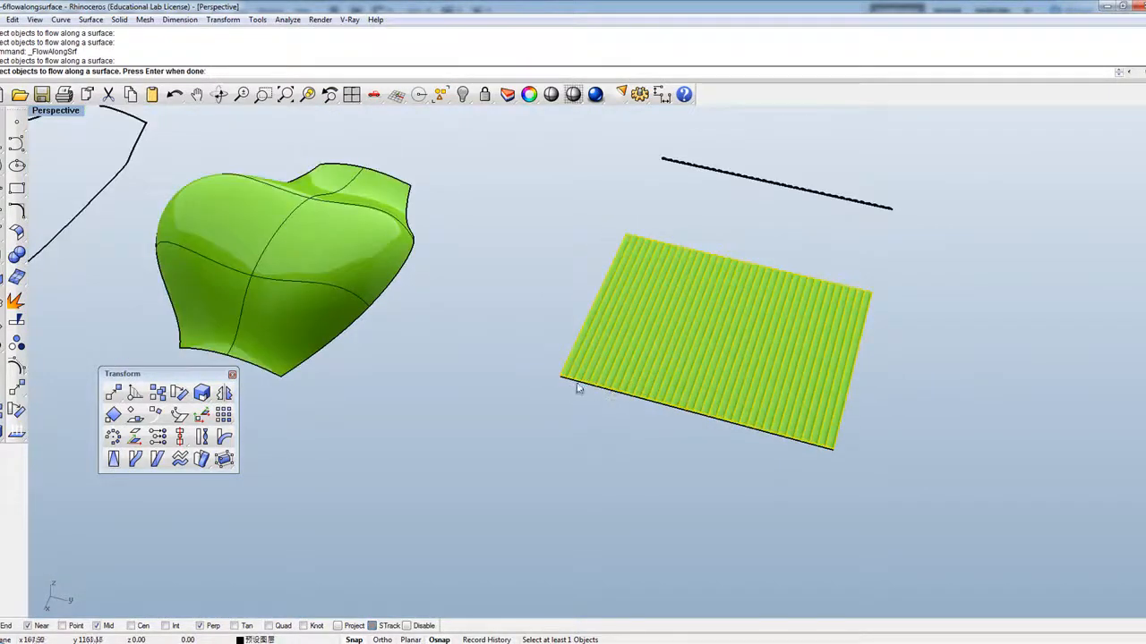
{"action": "scroll", "coordinate": [583, 395], "scroll_direction": "up", "scroll_amount": 1}
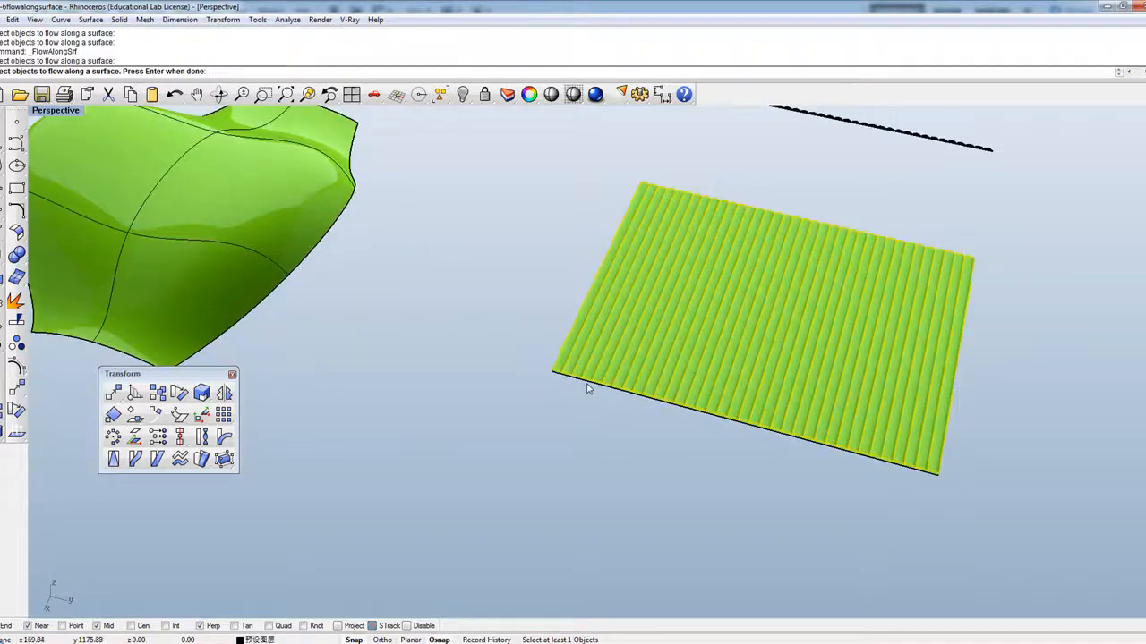
{"action": "key", "text": "Return"}
Flow the ribs from the flat base surface onto the curved green target surface, choosing matching lower corners and keeping Copy=Yes and Rigid=No.
{"action": "left_click", "coordinate": [586, 386]}
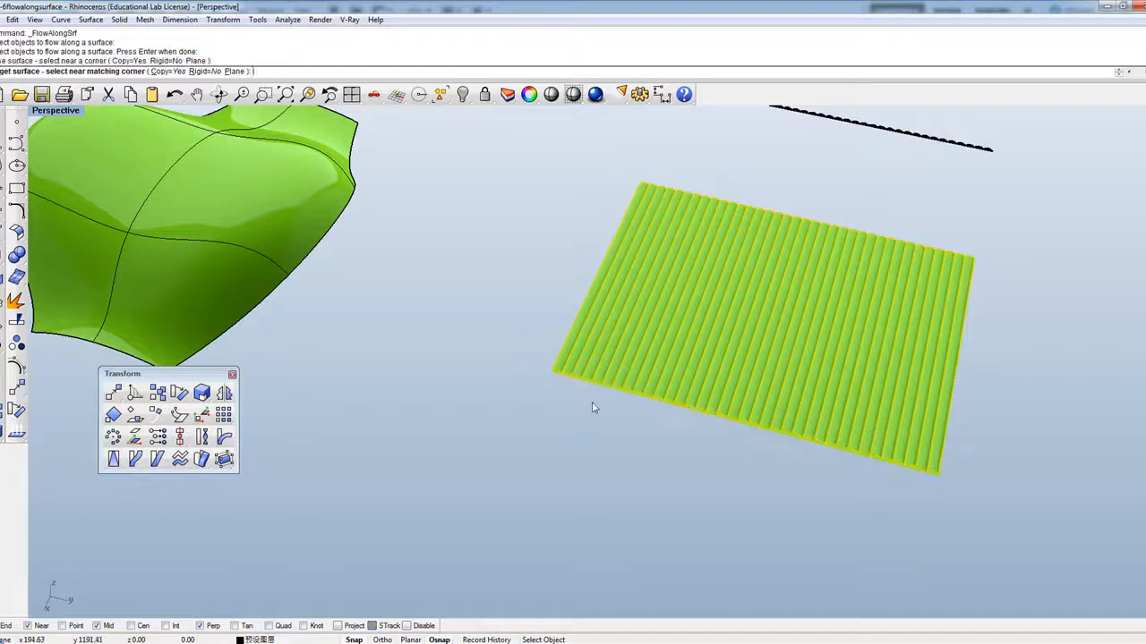
{"action": "scroll", "coordinate": [611, 405], "scroll_direction": "down", "scroll_amount": 3}
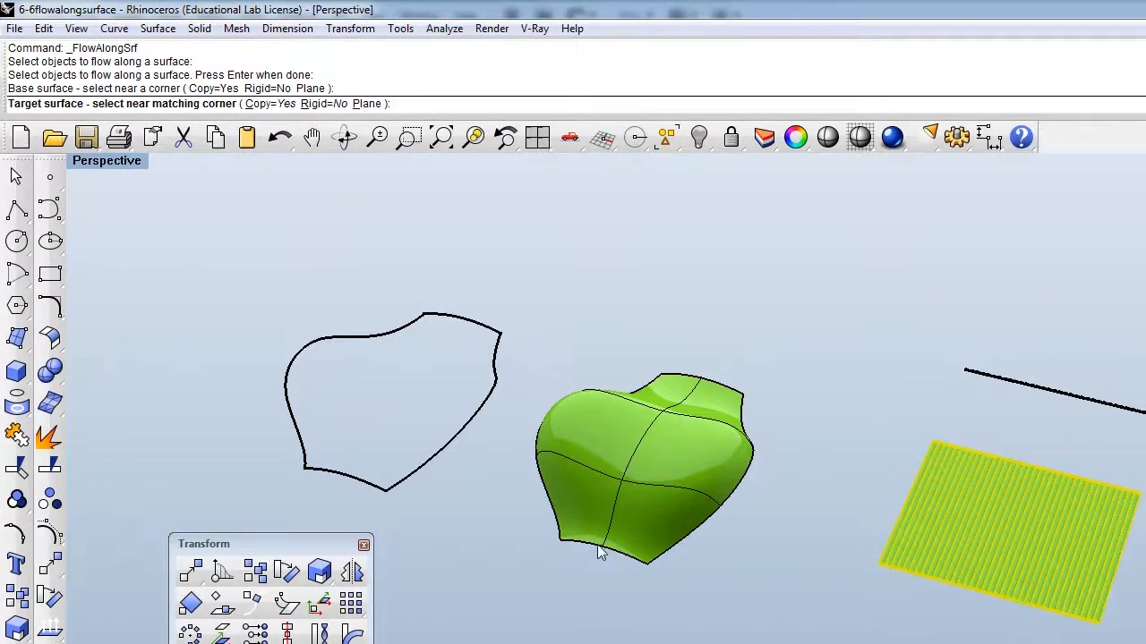
{"action": "left_click", "coordinate": [614, 559]}
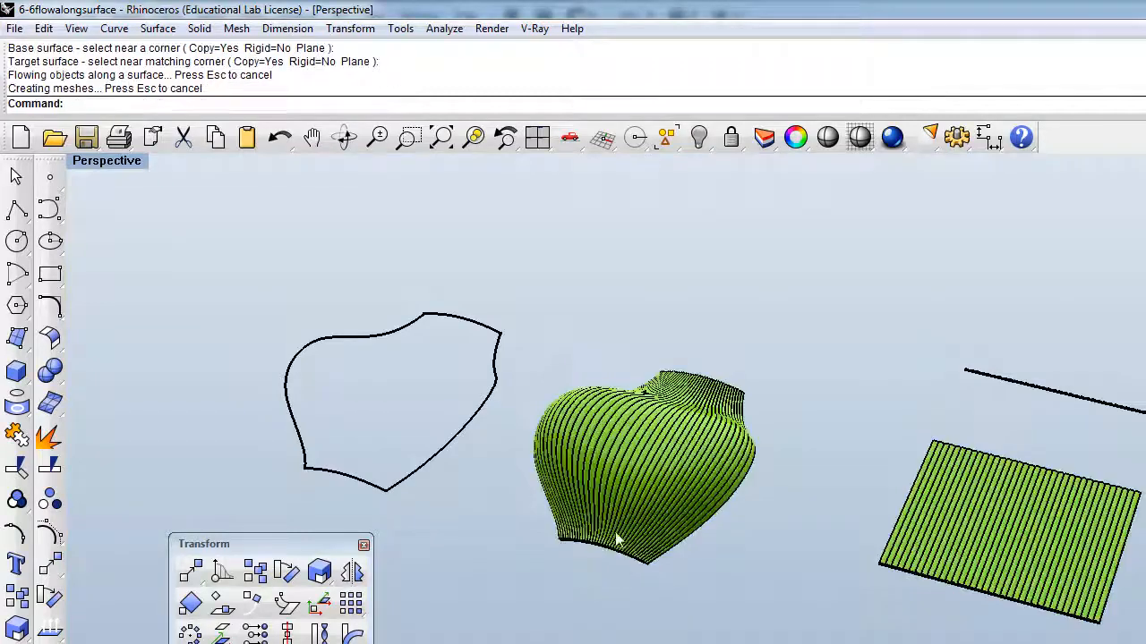
Move the flowed ribbed copy off the curved green surface to the free space behind it, and close the Transform tool palette.
{"action": "scroll", "coordinate": [615, 519], "scroll_direction": "up", "scroll_amount": 11}
{"action": "scroll", "coordinate": [635, 465], "scroll_direction": "down", "scroll_amount": 6}
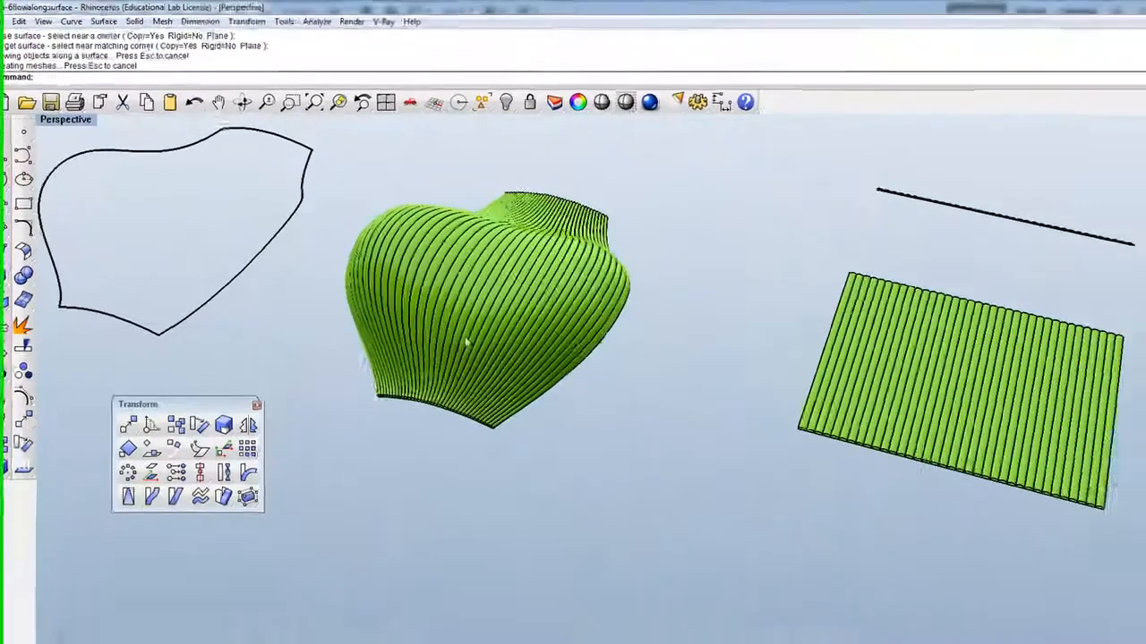
{"action": "left_click", "coordinate": [481, 347]}
{"action": "left_click_drag", "start_coordinate": [486, 342], "coordinate": [794, 277]}
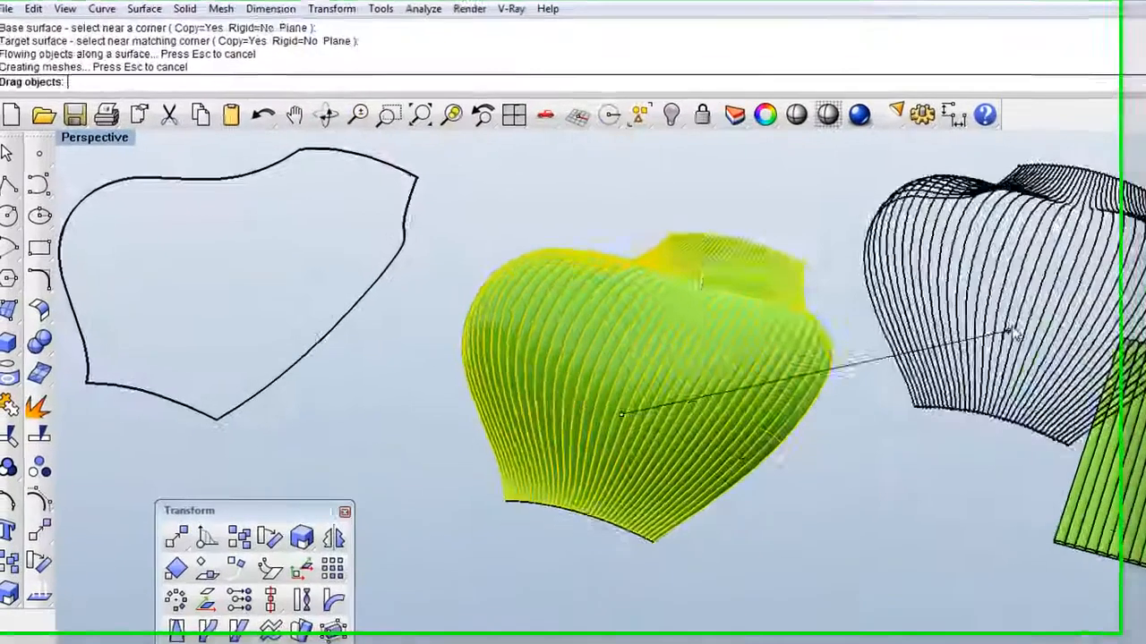
{"action": "left_click_drag", "start_coordinate": [1011, 333], "coordinate": [999, 259]}
{"action": "scroll", "coordinate": [644, 420], "scroll_direction": "down", "scroll_amount": 5}
{"action": "left_click", "coordinate": [647, 454]}
{"action": "left_click", "coordinate": [843, 531]}
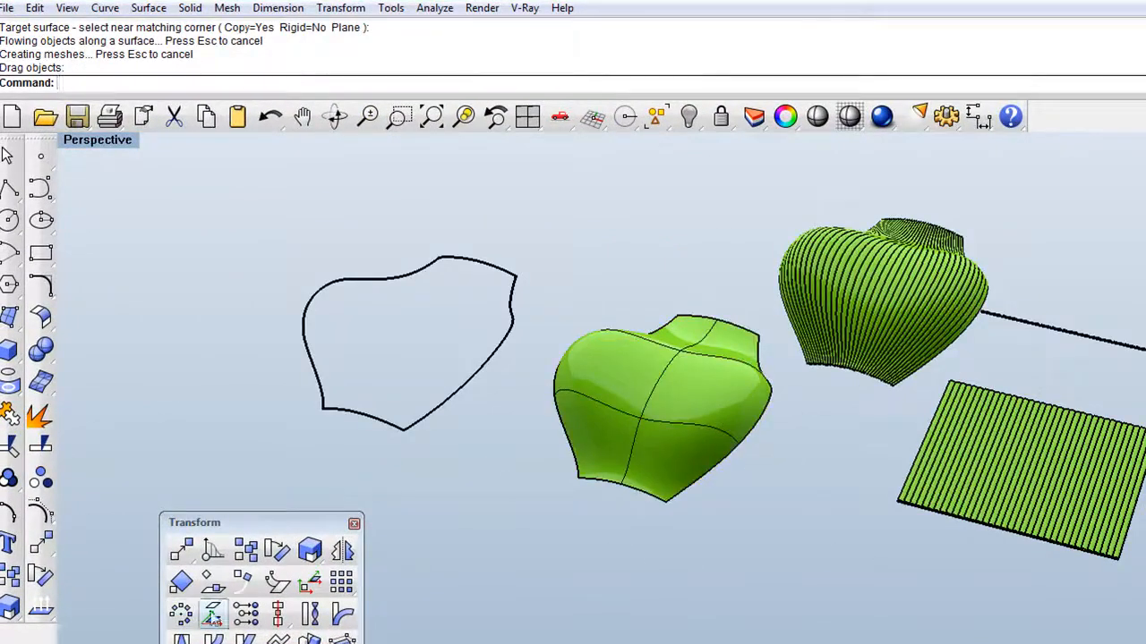
{"action": "left_click", "coordinate": [354, 522]}
{"action": "scroll", "coordinate": [967, 501], "scroll_direction": "up", "scroll_amount": 3}
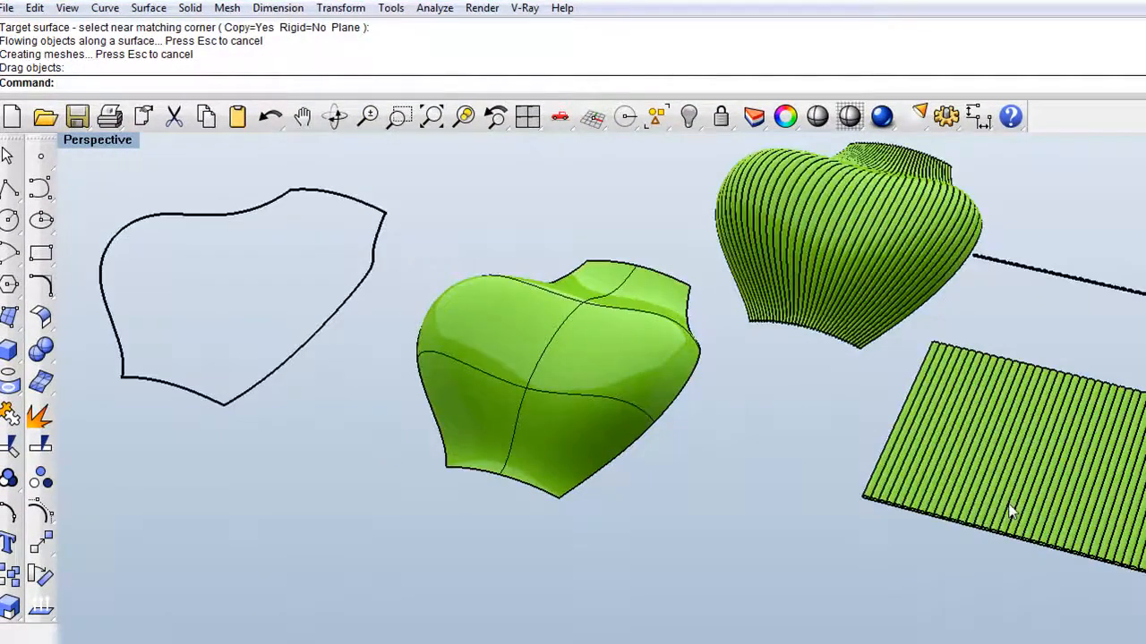
{"action": "left_click", "coordinate": [1010, 510]}
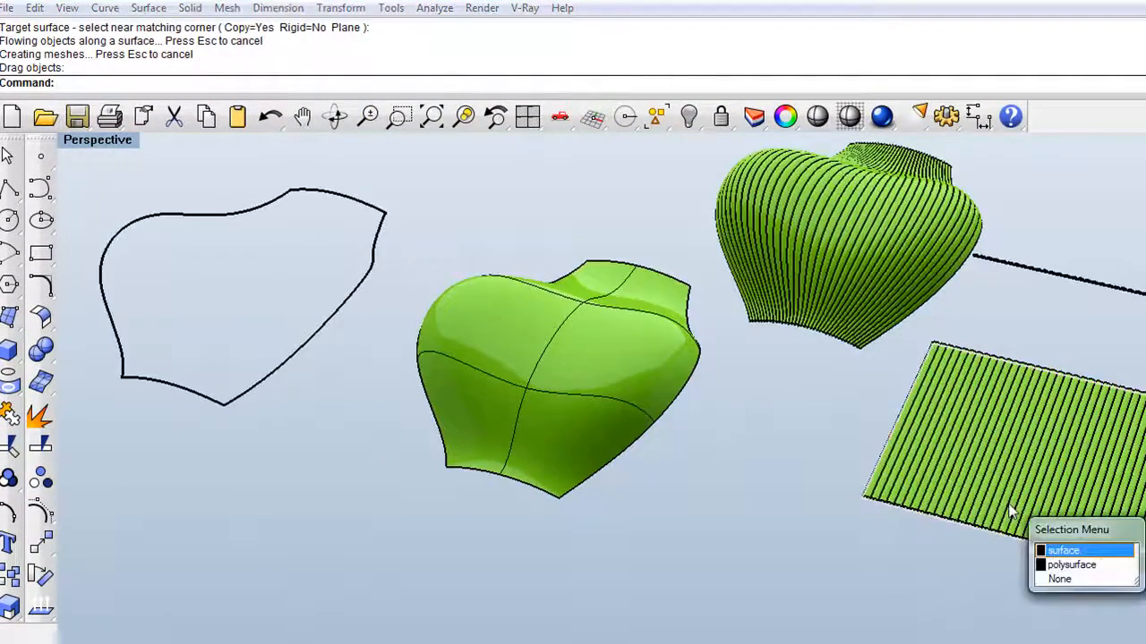
{"action": "left_click", "coordinate": [1057, 580]}
{"action": "scroll", "coordinate": [895, 528], "scroll_direction": "up", "scroll_amount": 5}
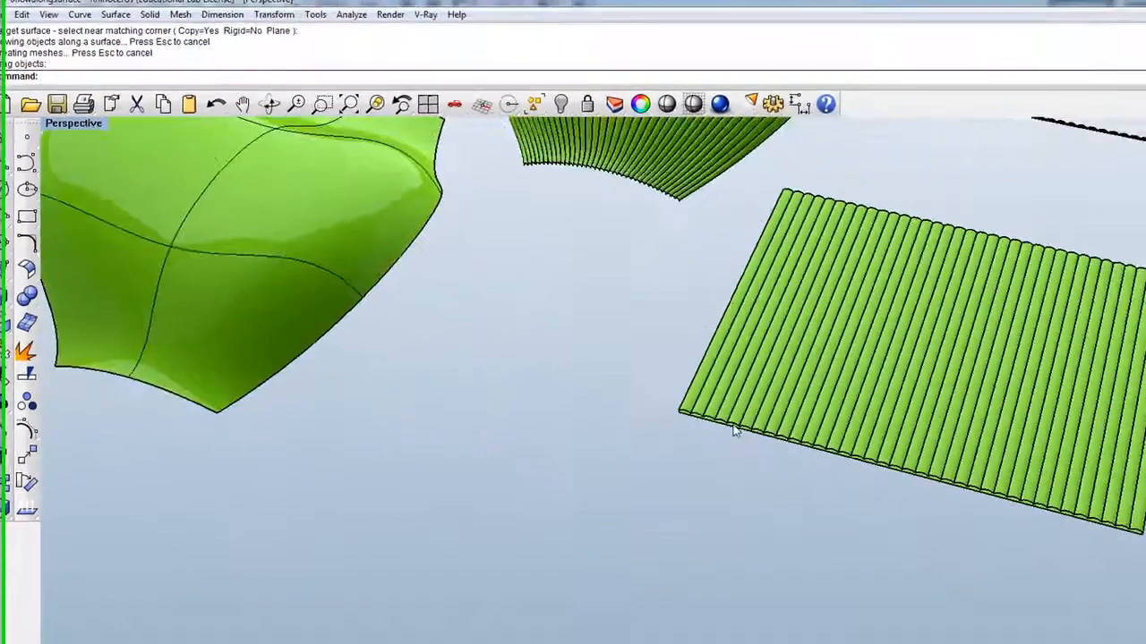
{"action": "scroll", "coordinate": [734, 429], "scroll_direction": "down", "scroll_amount": 5}
Display the U, V and normal directions of the curved green target surface.
{"action": "left_click", "coordinate": [26, 512]}
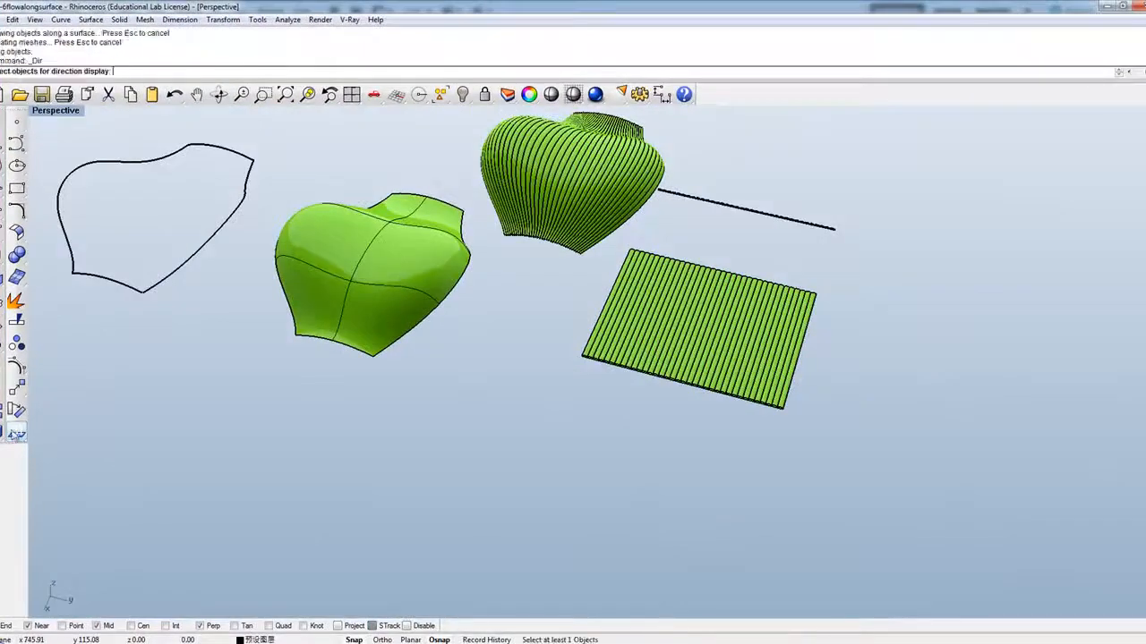
{"action": "left_click", "coordinate": [18, 433]}
{"action": "left_click_drag", "start_coordinate": [45, 430], "coordinate": [175, 356]}
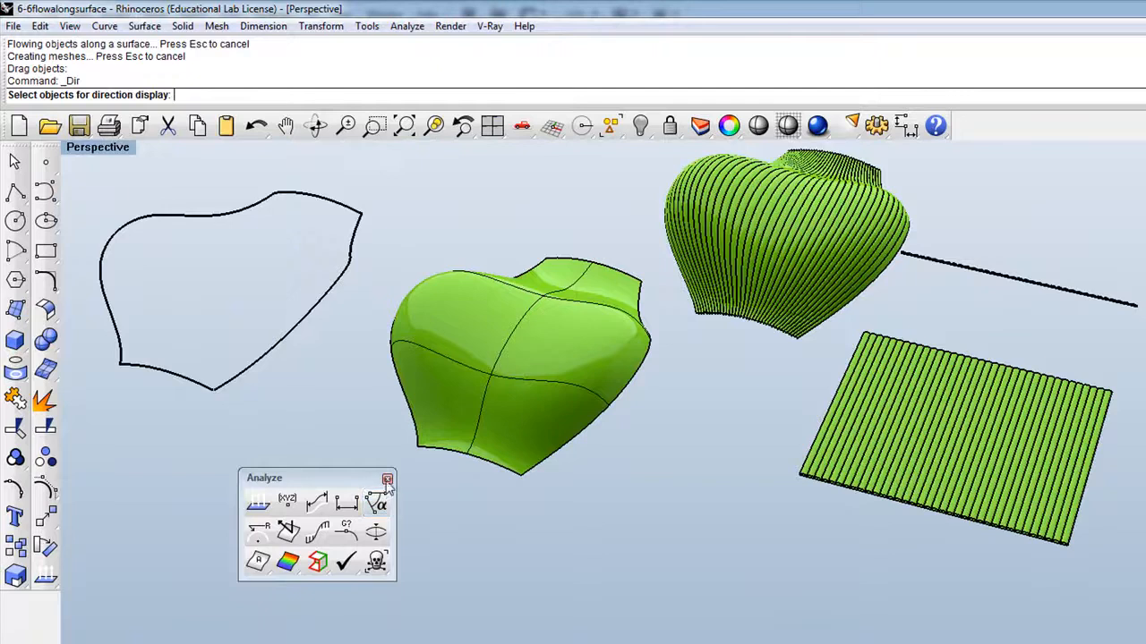
{"action": "left_click", "coordinate": [330, 418]}
{"action": "left_click", "coordinate": [47, 580]}
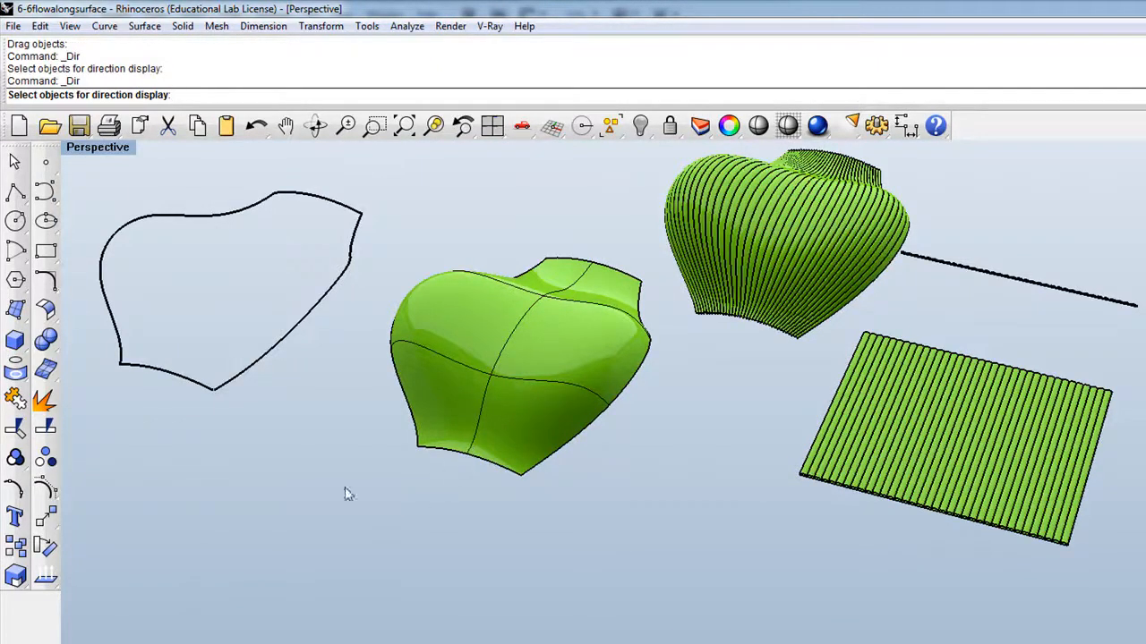
{"action": "left_click", "coordinate": [484, 397]}
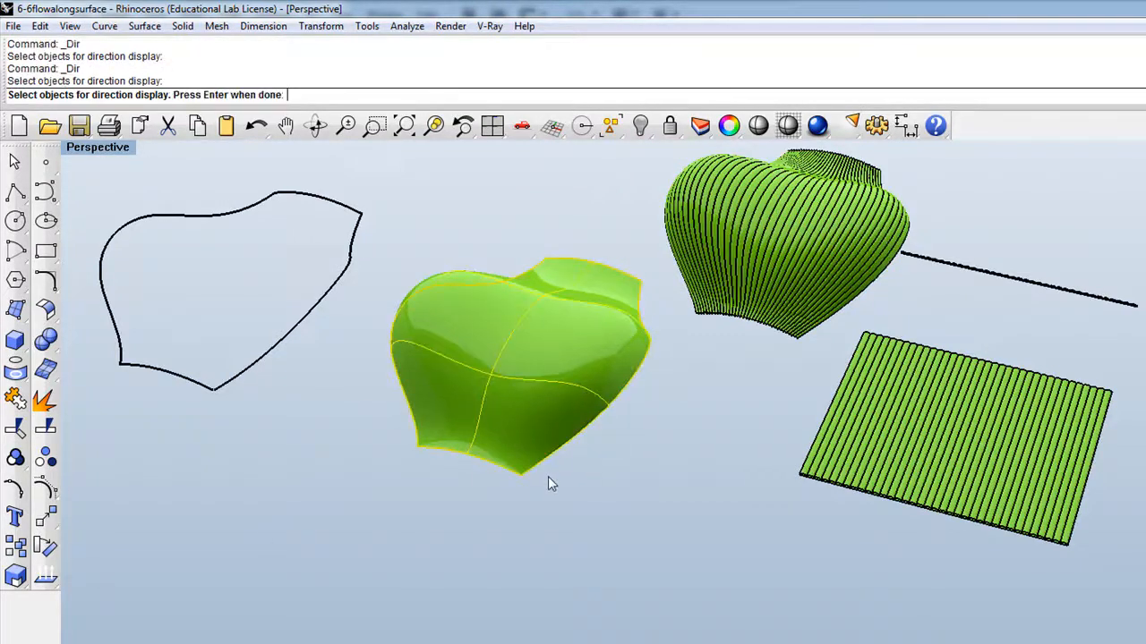
{"action": "key", "text": "Return"}
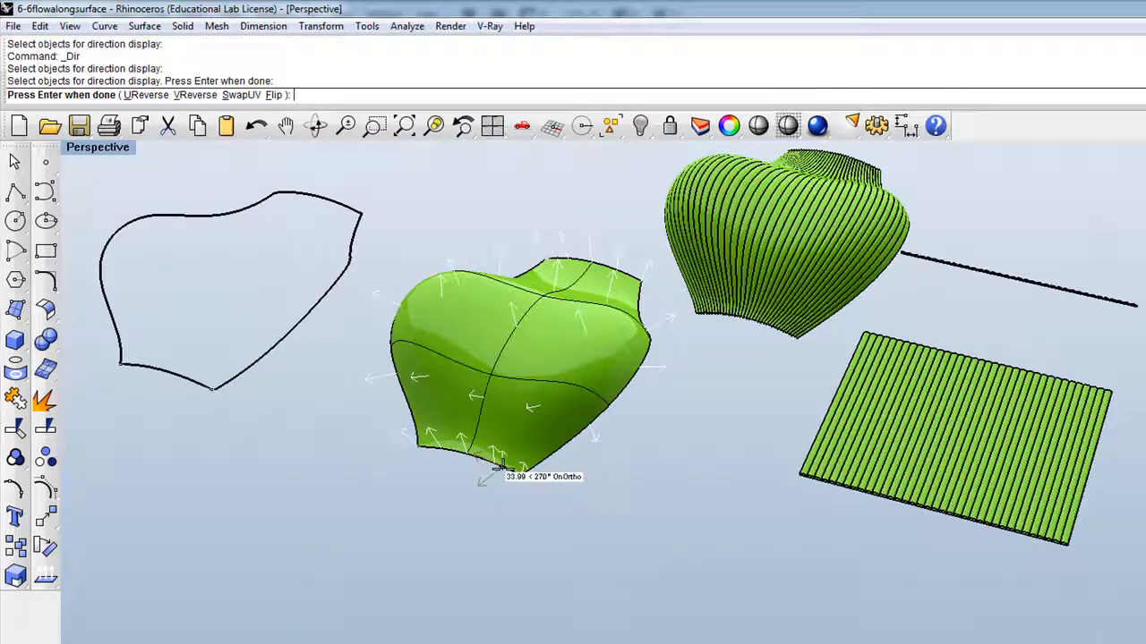
Examine the direction arrows at the target surface's lower corner, flip the surface normal and end the direction display.
{"action": "scroll", "coordinate": [518, 478], "scroll_direction": "up", "scroll_amount": 5}
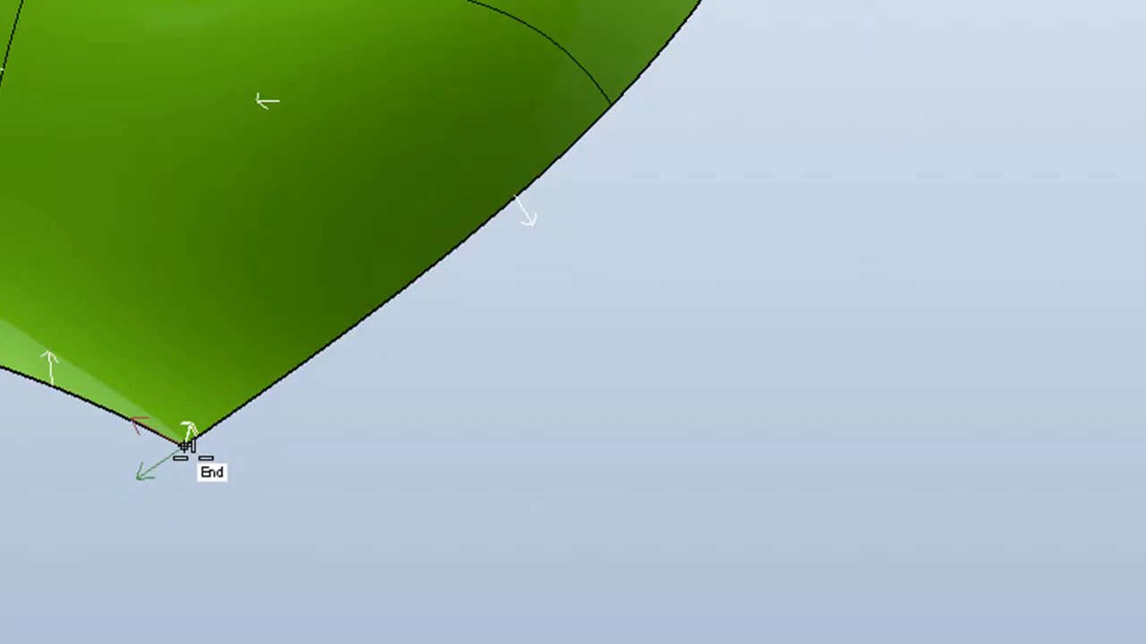
{"action": "scroll", "coordinate": [187, 446], "scroll_direction": "down", "scroll_amount": 5}
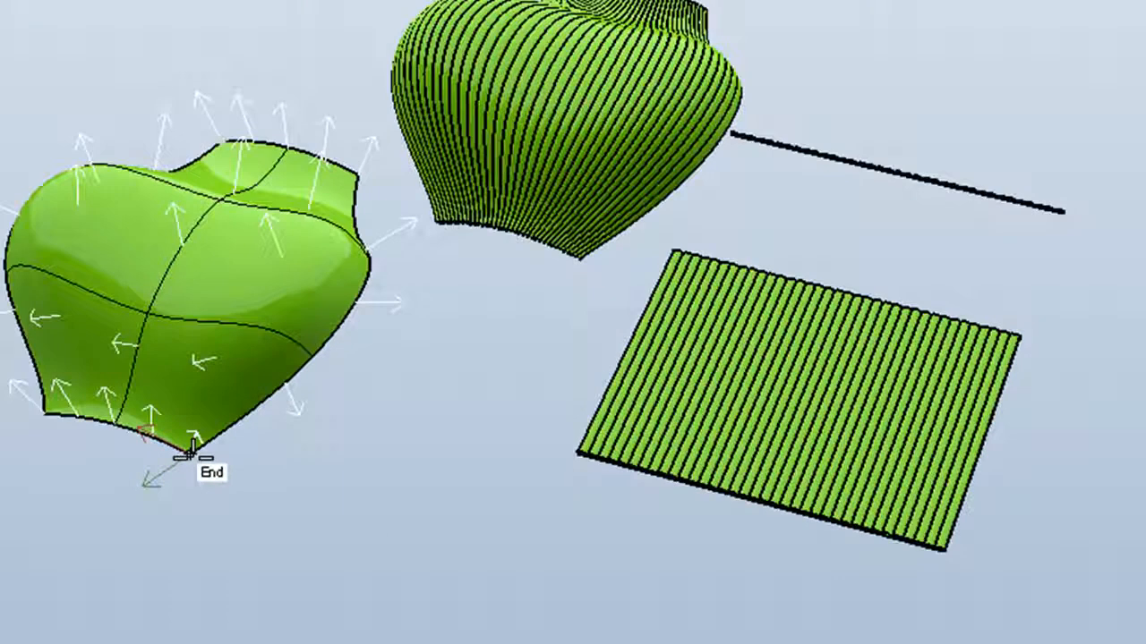
{"action": "scroll", "coordinate": [188, 448], "scroll_direction": "up", "scroll_amount": 4}
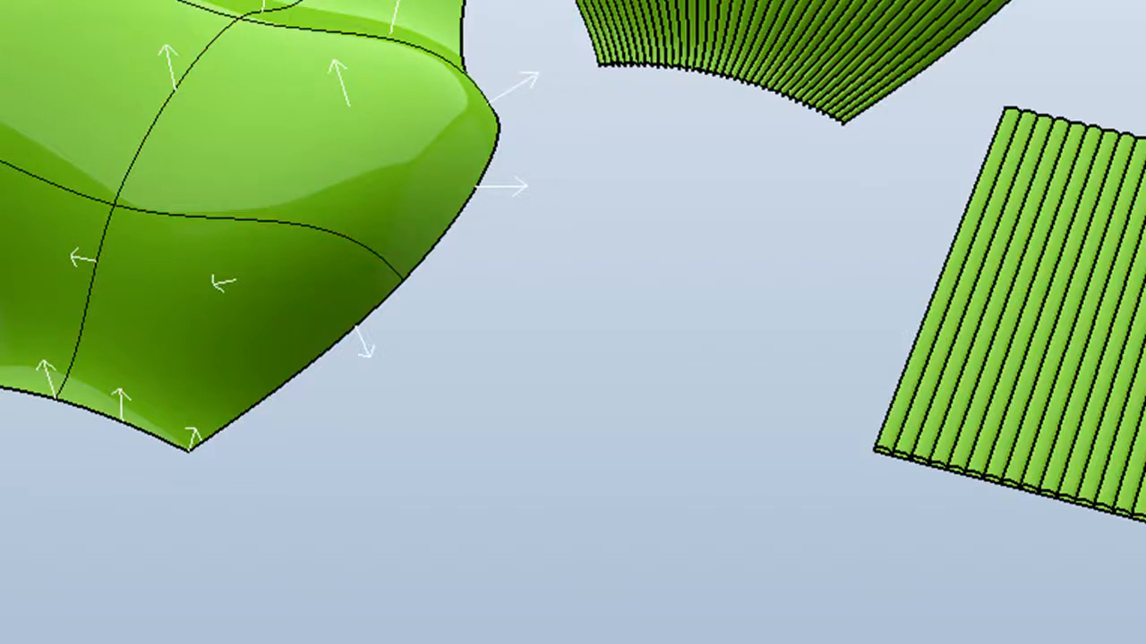
{"action": "left_click", "coordinate": [188, 450]}
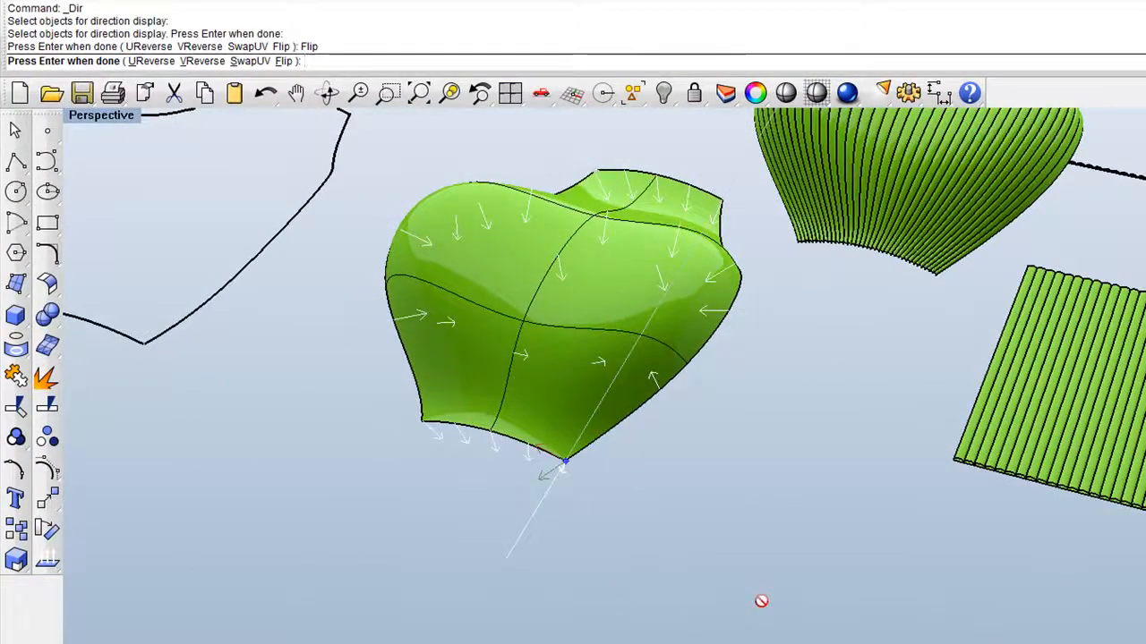
{"action": "key", "text": "Return"}
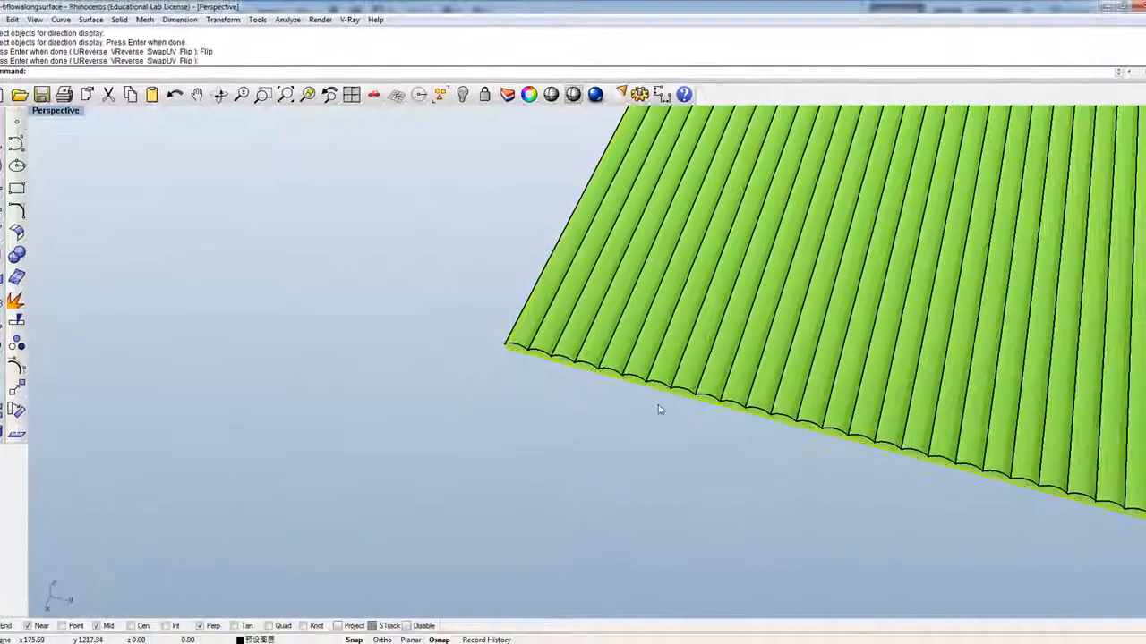
Display the U, V and normal directions of the flat base surface beneath the ribs and end the direction display.
{"action": "scroll", "coordinate": [659, 410], "scroll_direction": "down", "scroll_amount": 3}
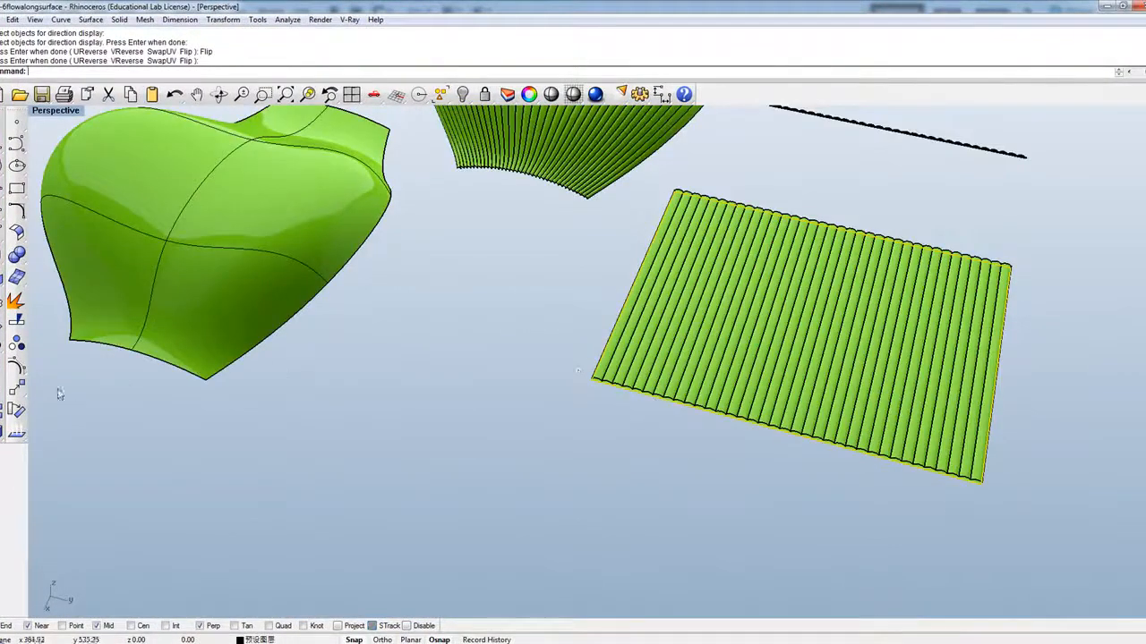
{"action": "left_click", "coordinate": [16, 431]}
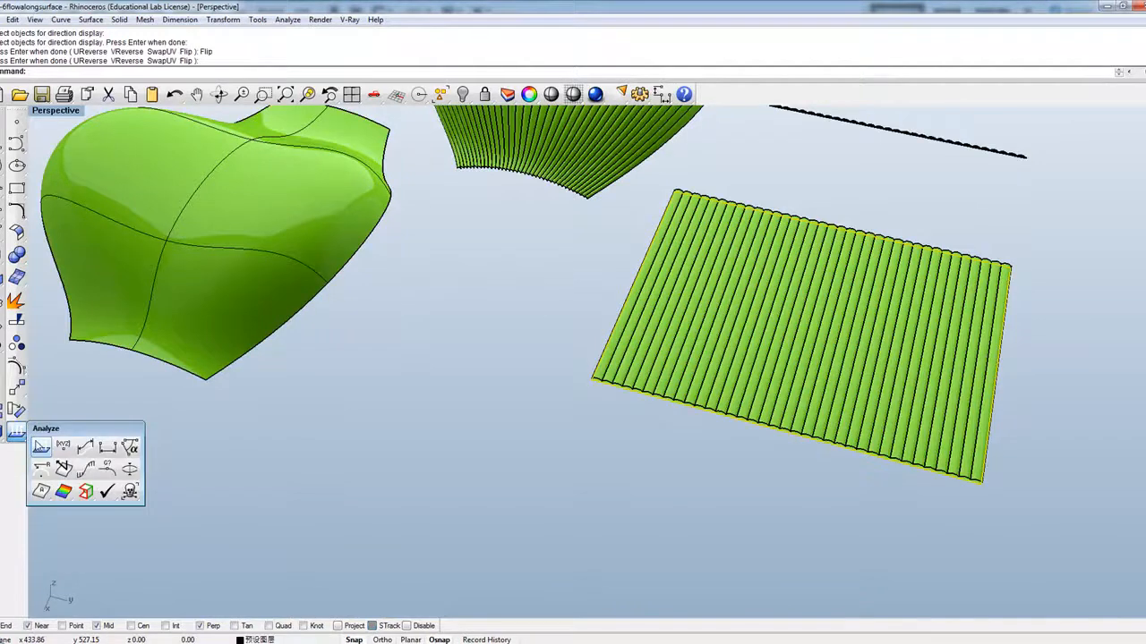
{"action": "left_click", "coordinate": [40, 445]}
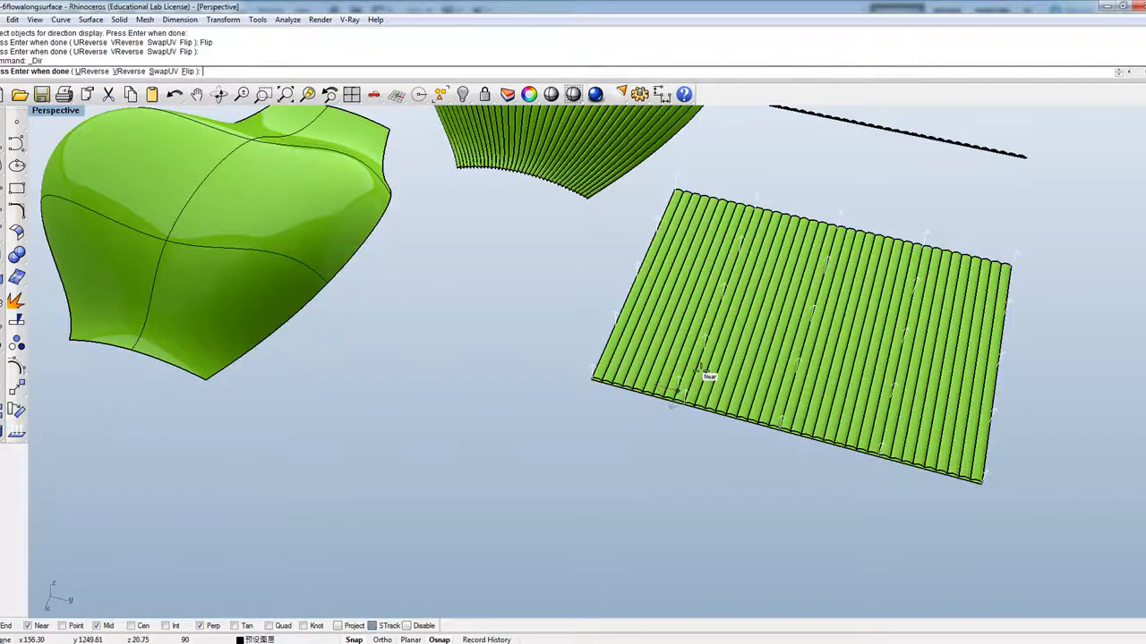
{"action": "right_click", "coordinate": [678, 449]}
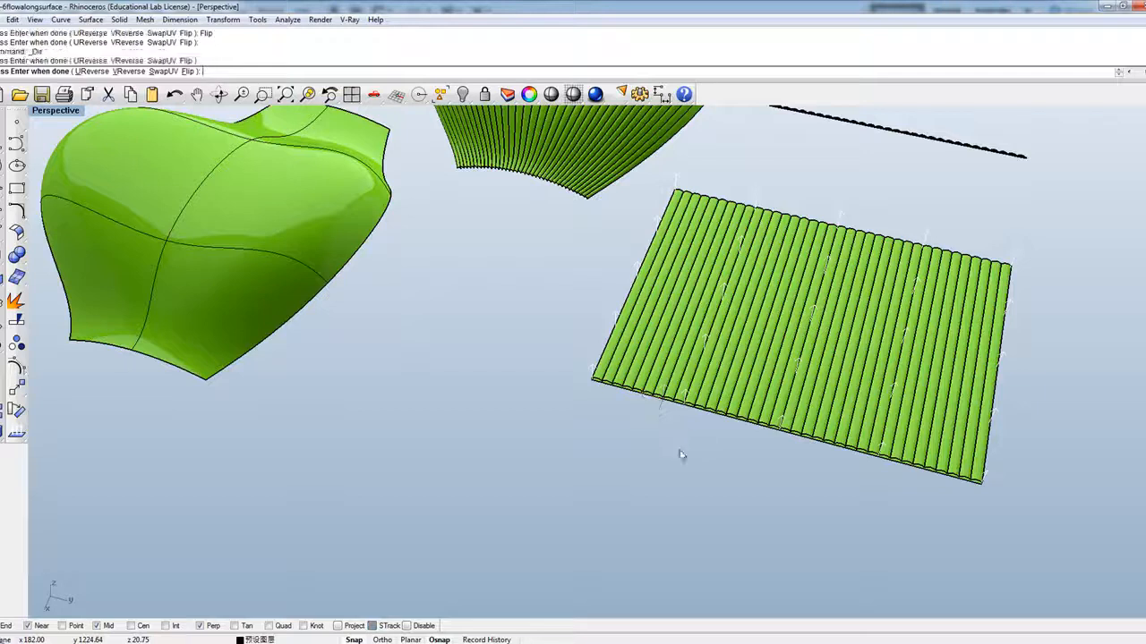
{"action": "scroll", "coordinate": [654, 402], "scroll_direction": "down", "scroll_amount": 3}
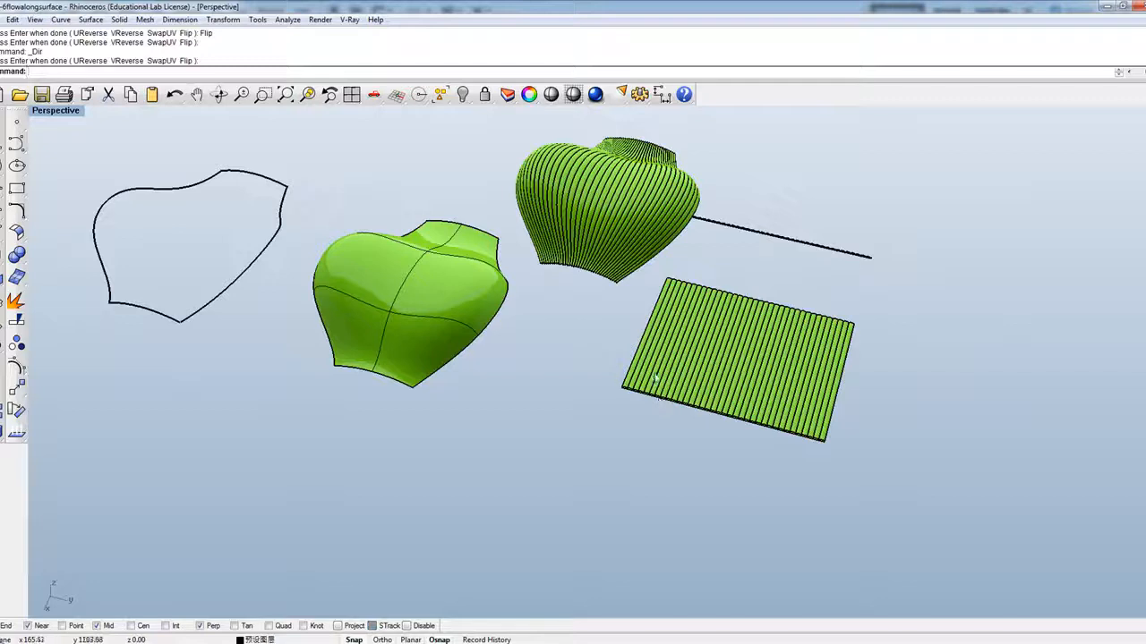
Flow a copy of the ribbed polysurface from its flat base onto the curved green target surface, matching corresponding lower corners, with Rigid=No.
{"action": "scroll", "coordinate": [652, 402], "scroll_direction": "up", "scroll_amount": 3}
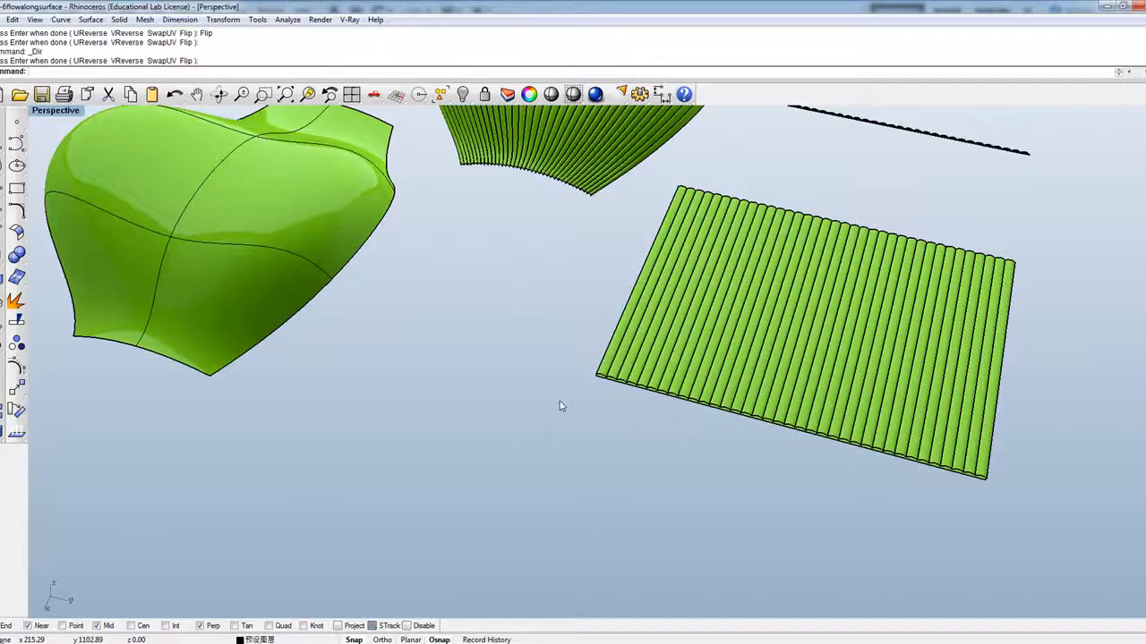
{"action": "scroll", "coordinate": [562, 407], "scroll_direction": "down", "scroll_amount": 2}
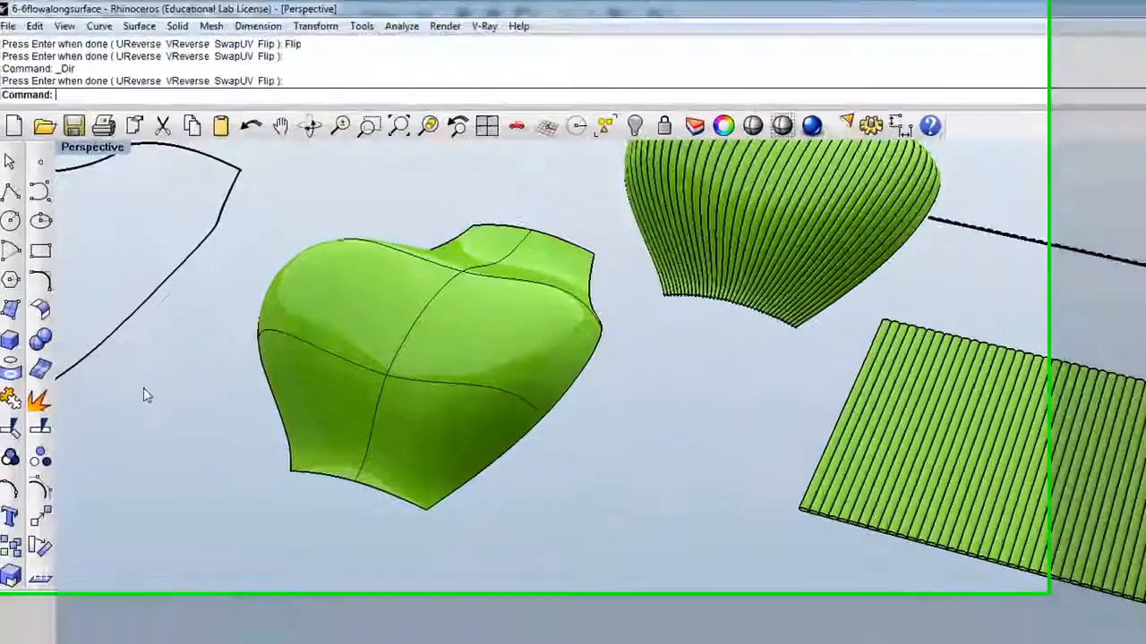
{"action": "type", "text": "Flow"}
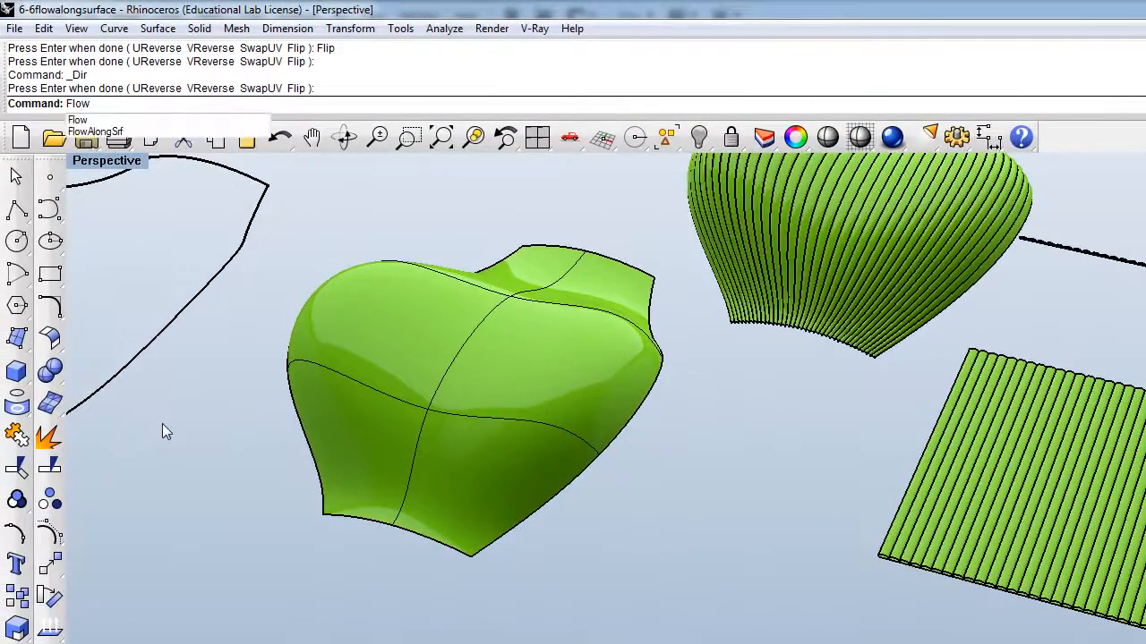
{"action": "left_click", "coordinate": [96, 131]}
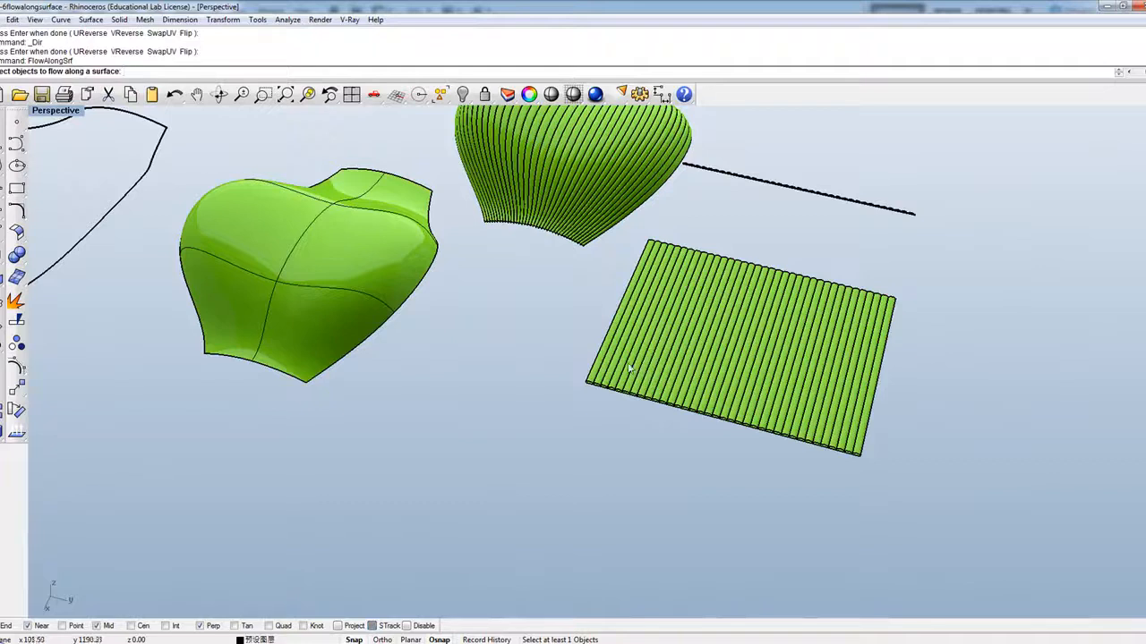
{"action": "left_click", "coordinate": [638, 369]}
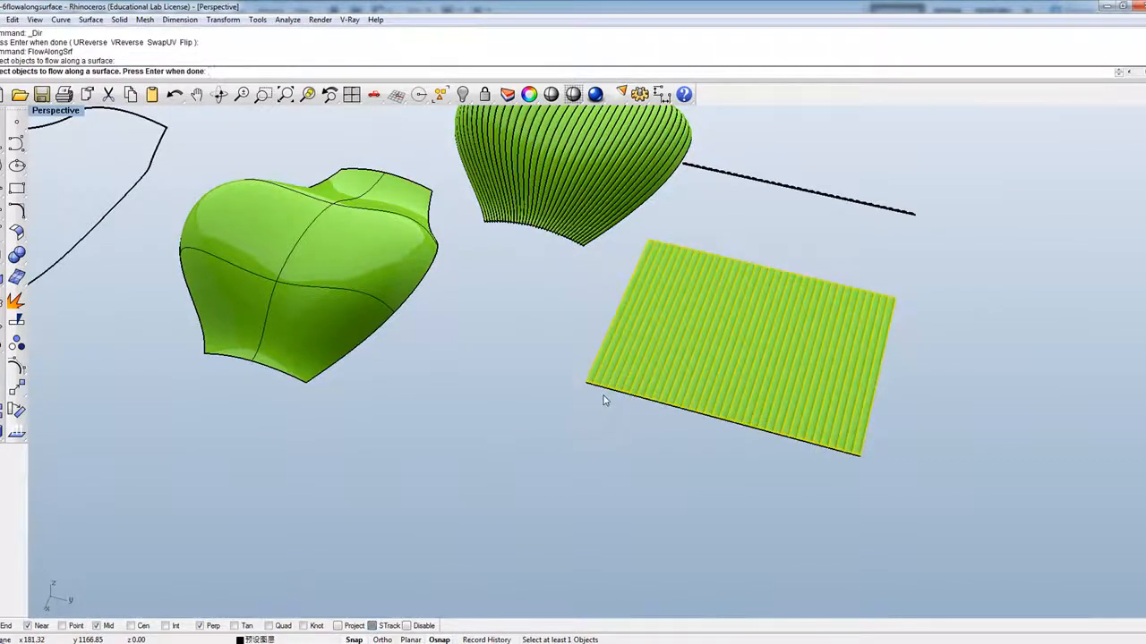
{"action": "key", "text": "Return"}
{"action": "left_click", "coordinate": [594, 389]}
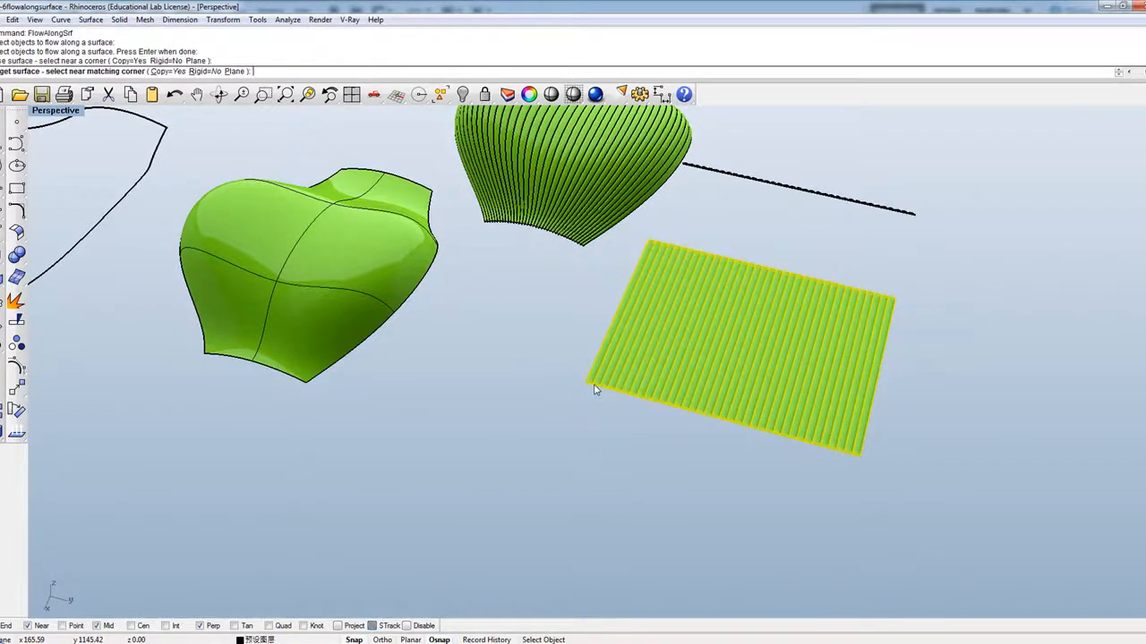
{"action": "left_click", "coordinate": [209, 306]}
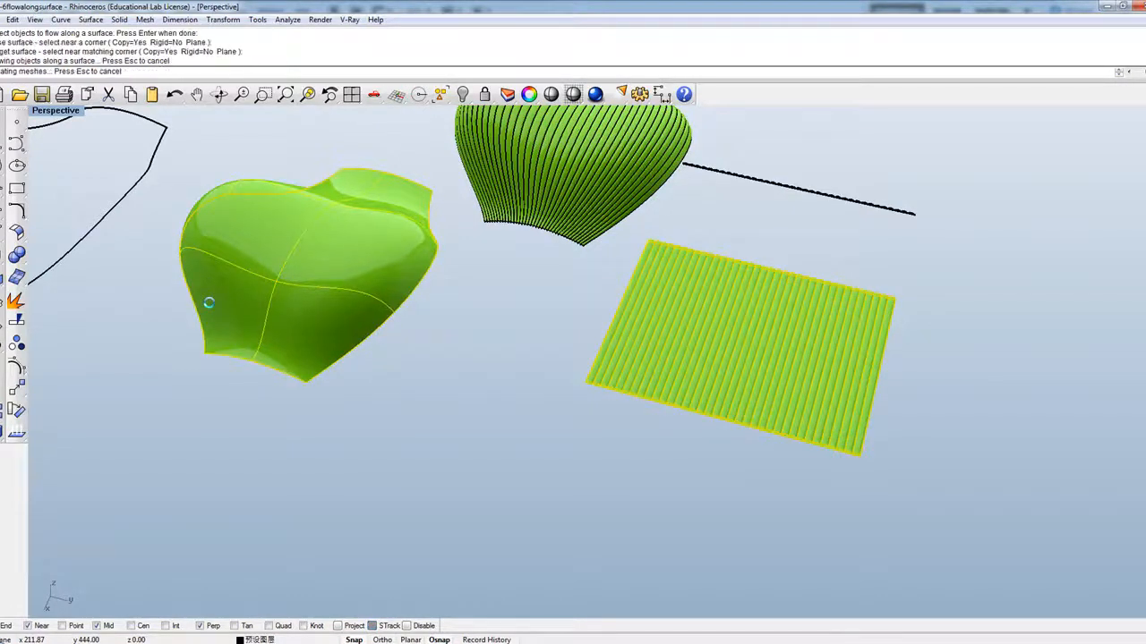
Move the newly flowed ribbed copy off the curved green target surface to the free space behind it.
{"action": "scroll", "coordinate": [215, 309], "scroll_direction": "up", "scroll_amount": 5}
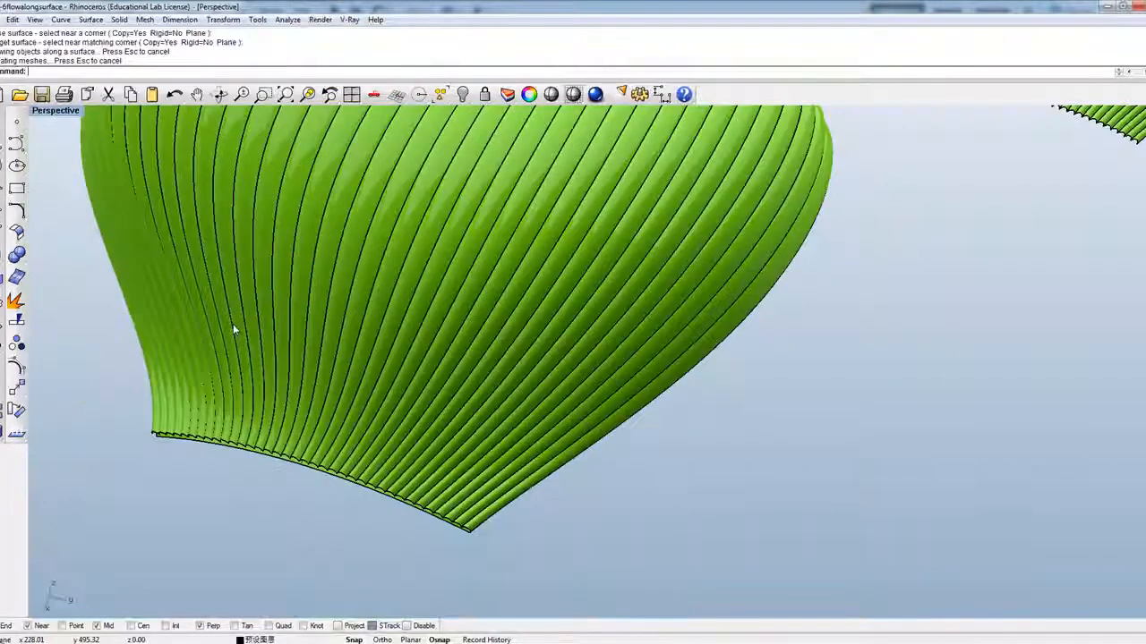
{"action": "scroll", "coordinate": [237, 325], "scroll_direction": "down", "scroll_amount": 10}
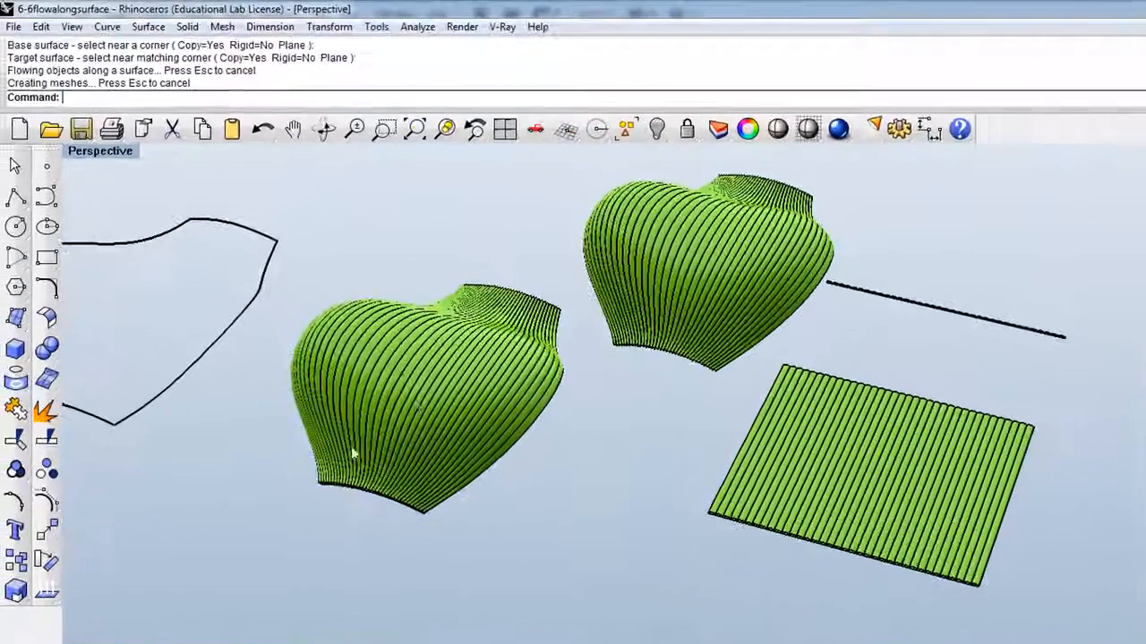
{"action": "scroll", "coordinate": [405, 385], "scroll_direction": "up", "scroll_amount": 2}
{"action": "left_click", "coordinate": [325, 129]}
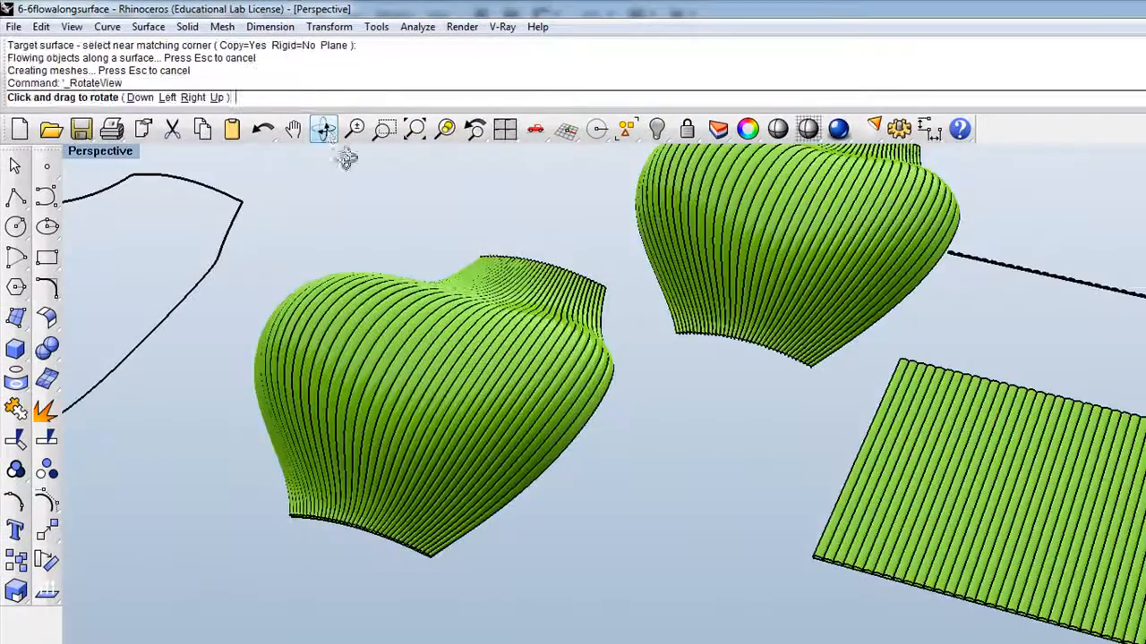
{"action": "left_click_drag", "start_coordinate": [502, 387], "coordinate": [890, 417]}
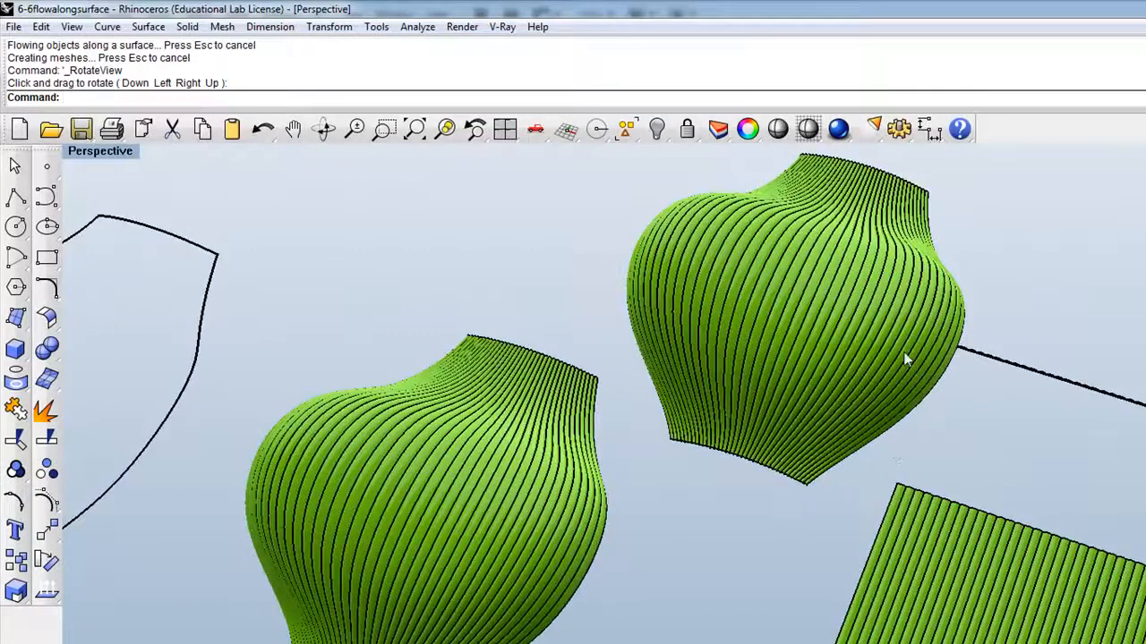
{"action": "scroll", "coordinate": [893, 444], "scroll_direction": "down", "scroll_amount": 3}
{"action": "left_click", "coordinate": [643, 470]}
{"action": "left_click_drag", "start_coordinate": [639, 471], "coordinate": [607, 261]}
Examine the lower edges of the flowed ribbed copies and compare which side of the surface their ribs face.
{"action": "scroll", "coordinate": [770, 477], "scroll_direction": "up", "scroll_amount": 3}
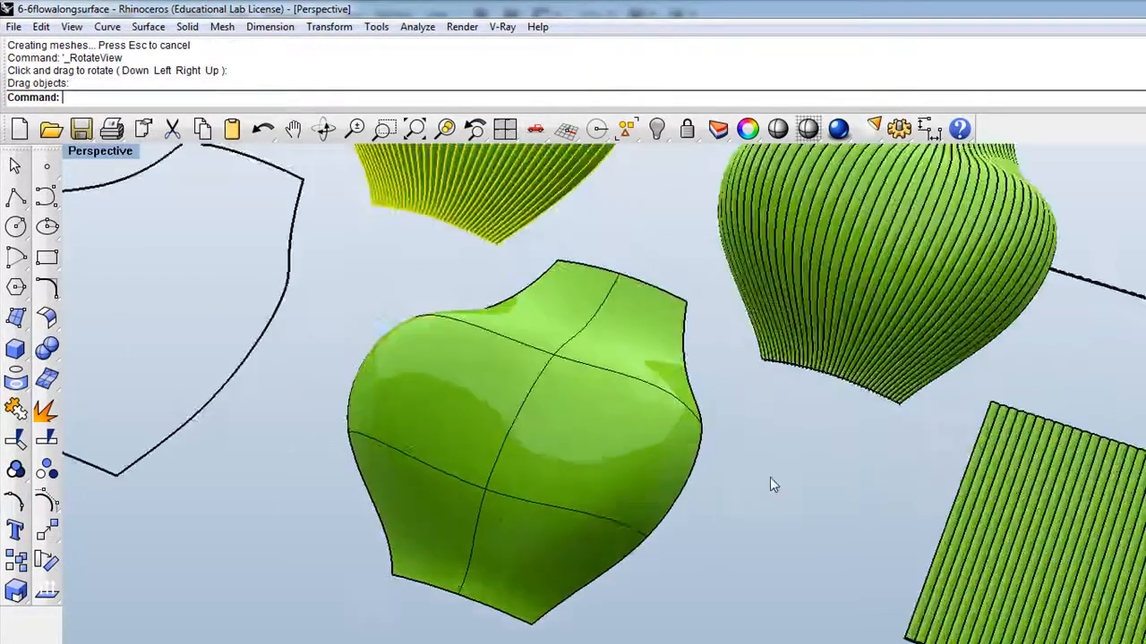
{"action": "scroll", "coordinate": [727, 350], "scroll_direction": "up", "scroll_amount": 6}
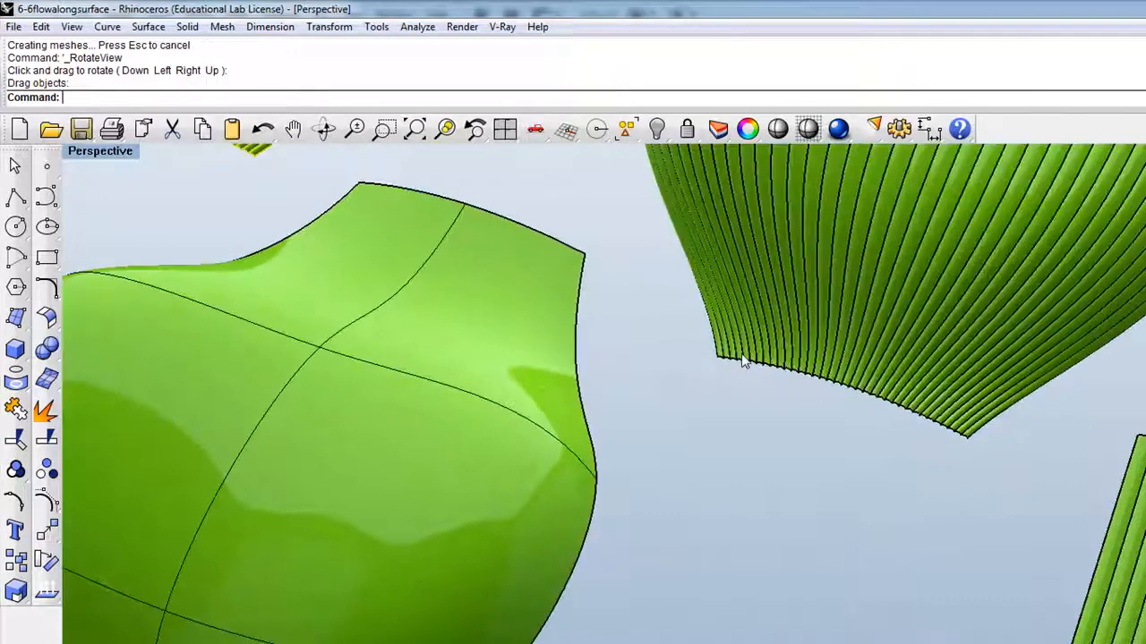
{"action": "scroll", "coordinate": [741, 358], "scroll_direction": "down", "scroll_amount": 10}
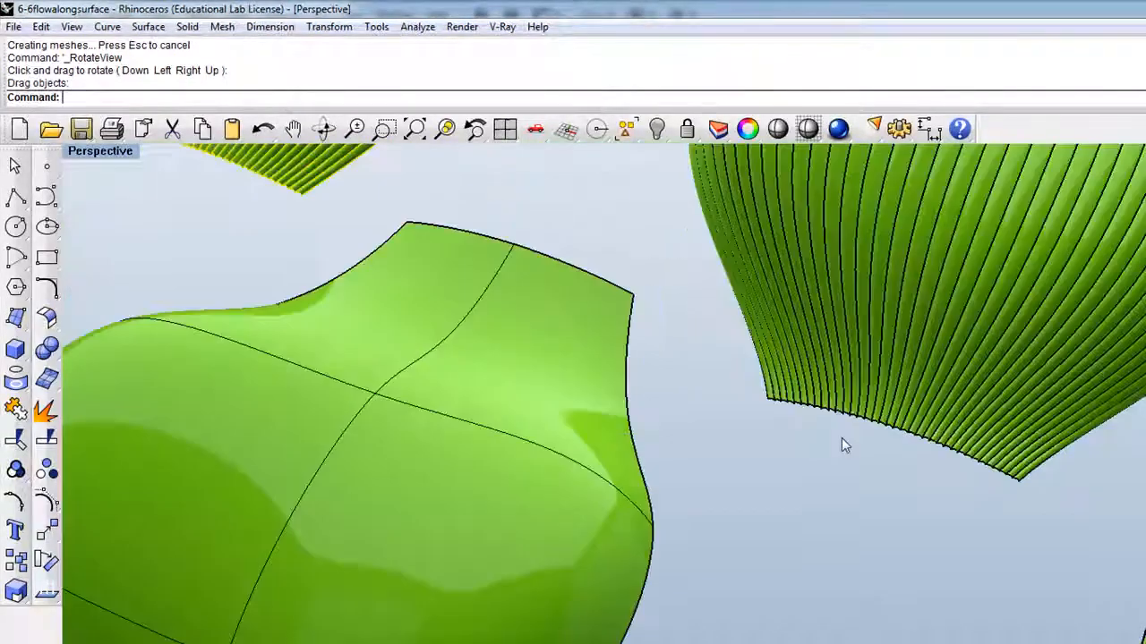
{"action": "scroll", "coordinate": [514, 301], "scroll_direction": "down", "scroll_amount": 2}
{"action": "scroll", "coordinate": [513, 301], "scroll_direction": "up", "scroll_amount": 8}
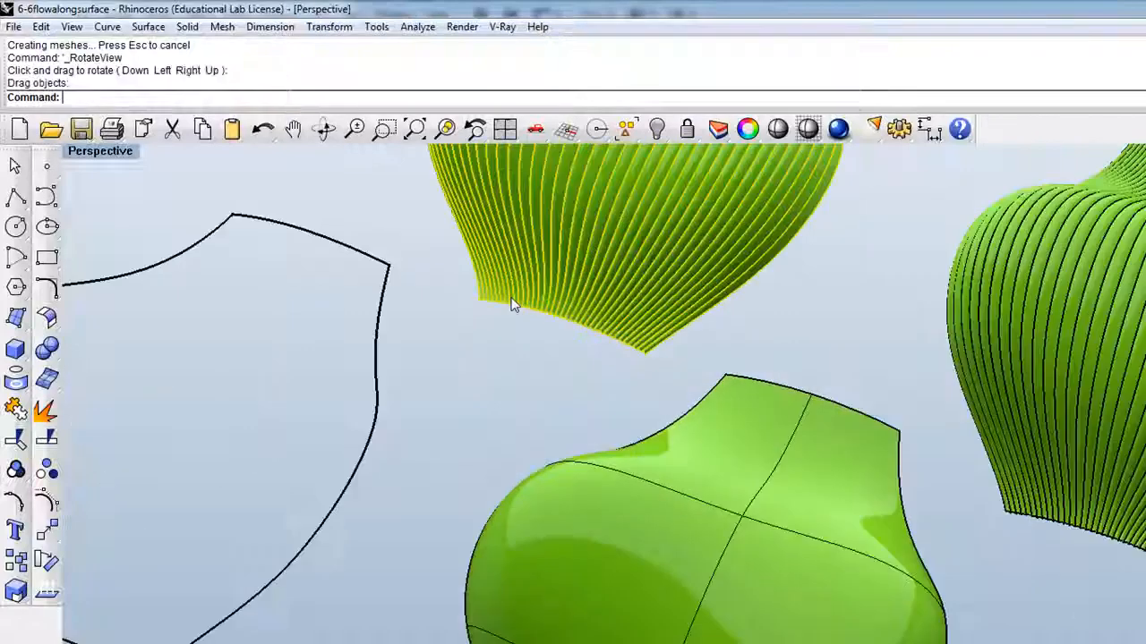
{"action": "scroll", "coordinate": [508, 305], "scroll_direction": "up", "scroll_amount": 2}
{"action": "scroll", "coordinate": [506, 305], "scroll_direction": "down", "scroll_amount": 5}
{"action": "scroll", "coordinate": [503, 331], "scroll_direction": "down", "scroll_amount": 4}
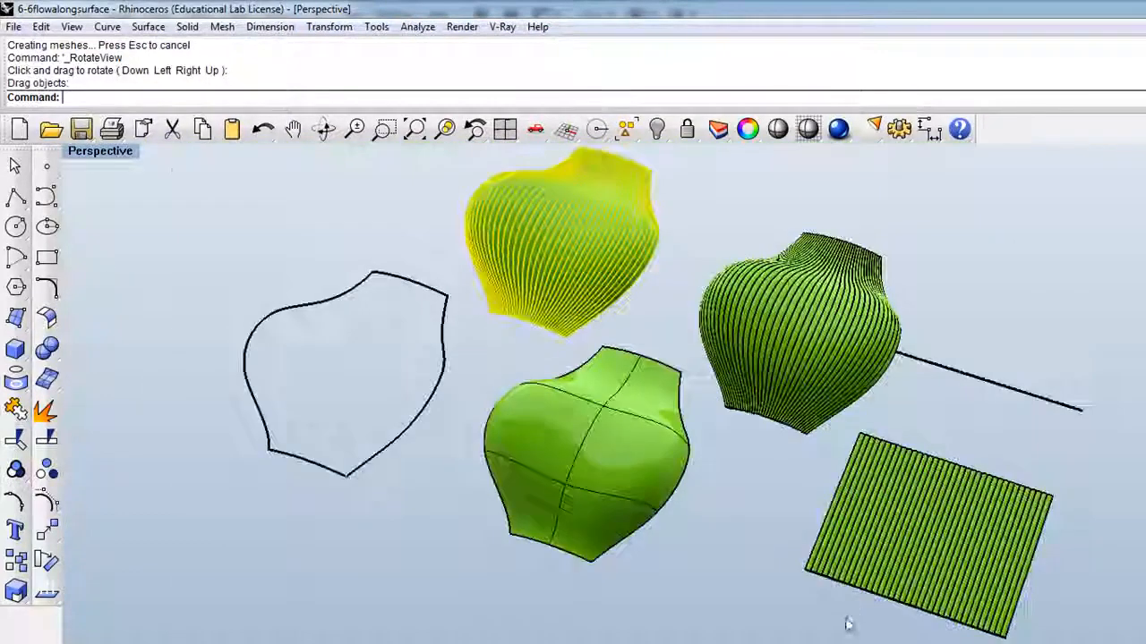
{"action": "scroll", "coordinate": [848, 609], "scroll_direction": "up", "scroll_amount": 6}
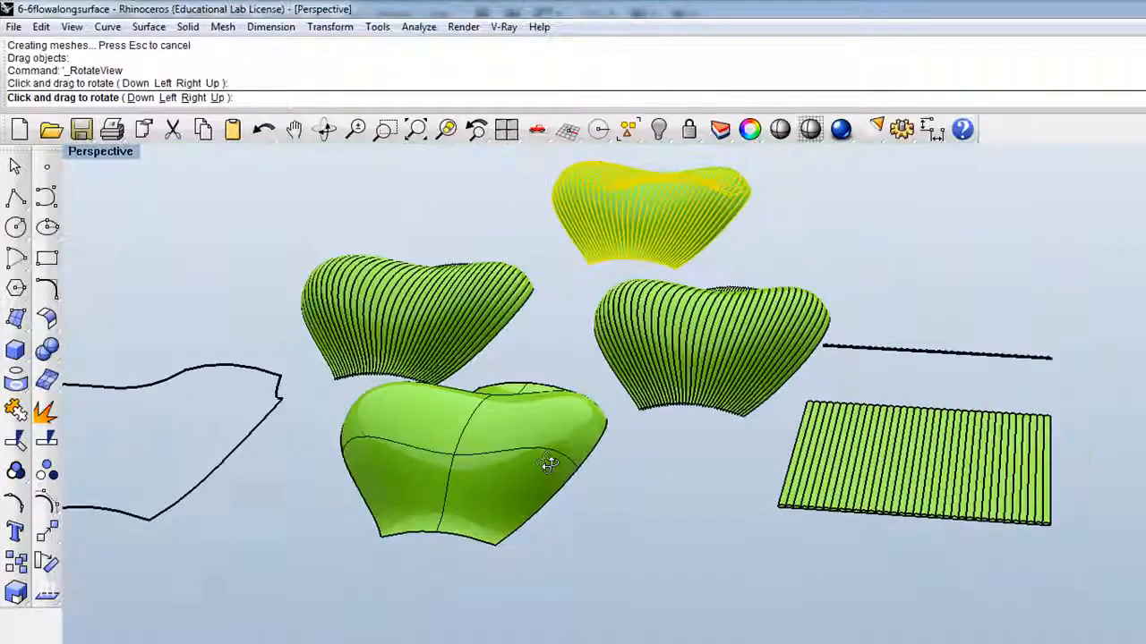
Display the directions of the curved green target surface, swap its U and V four times and end the direction display.
{"action": "left_click", "coordinate": [502, 487]}
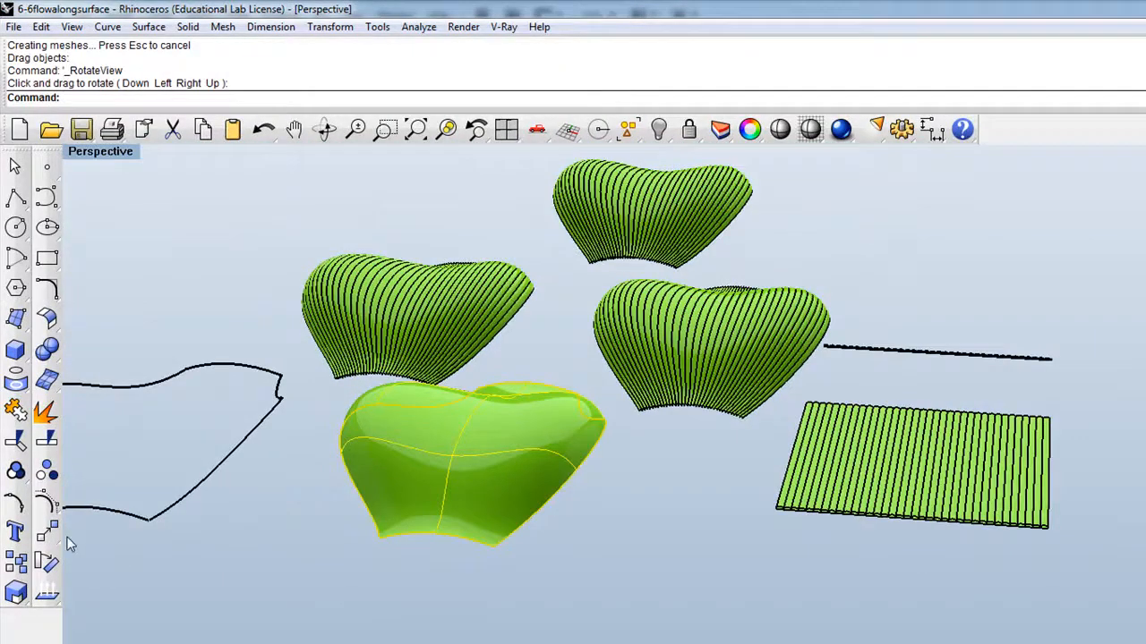
{"action": "left_click", "coordinate": [46, 592]}
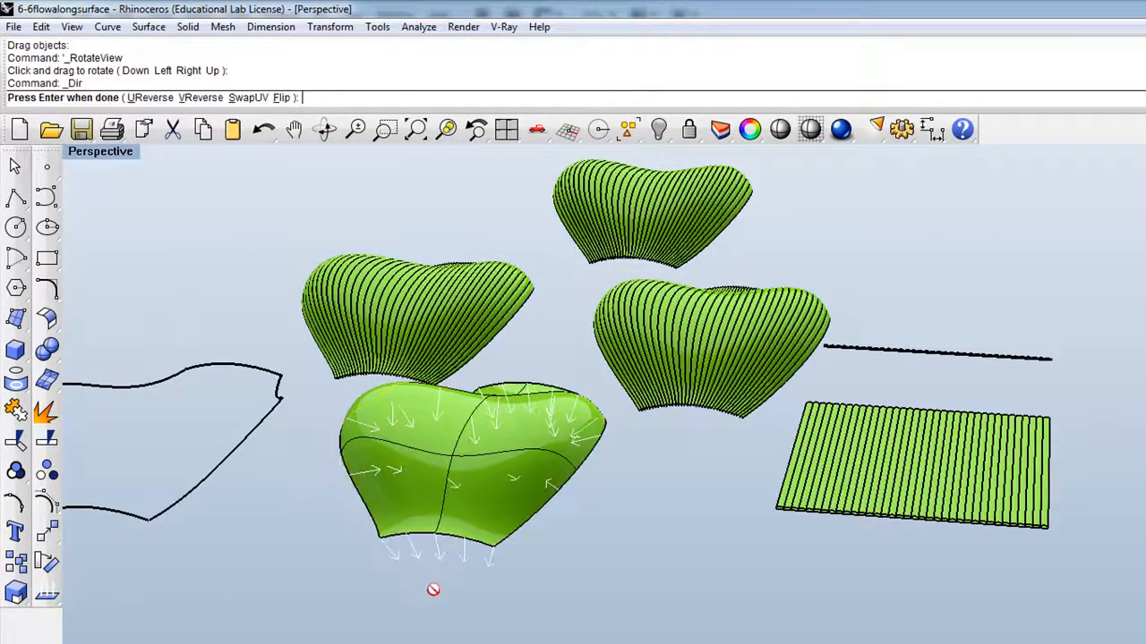
{"action": "left_click", "coordinate": [247, 97]}
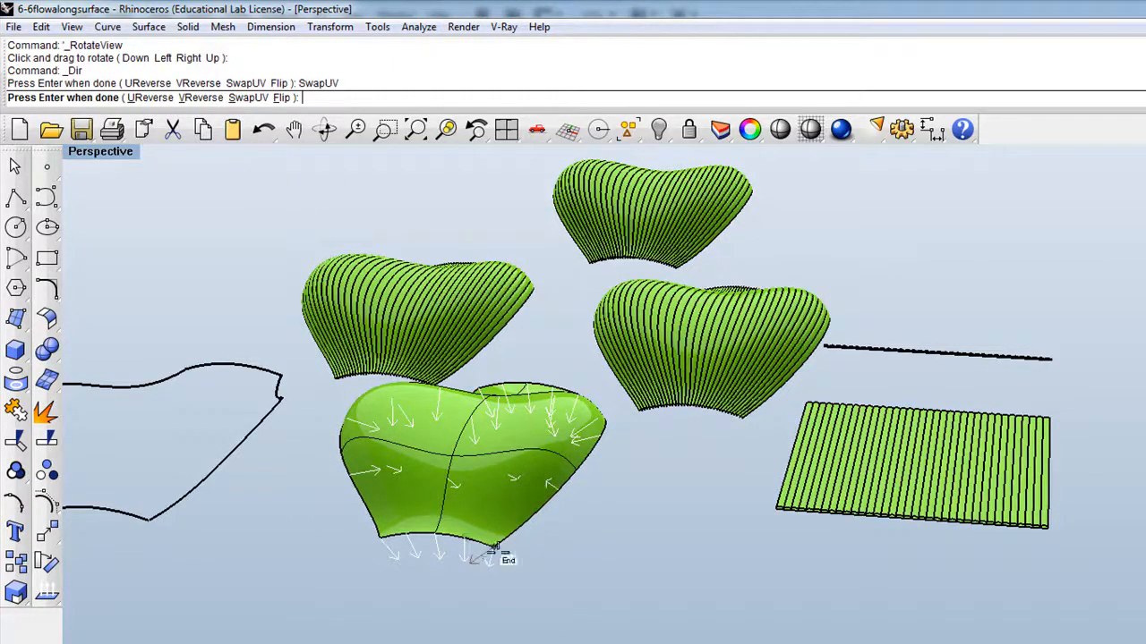
{"action": "left_click", "coordinate": [247, 98]}
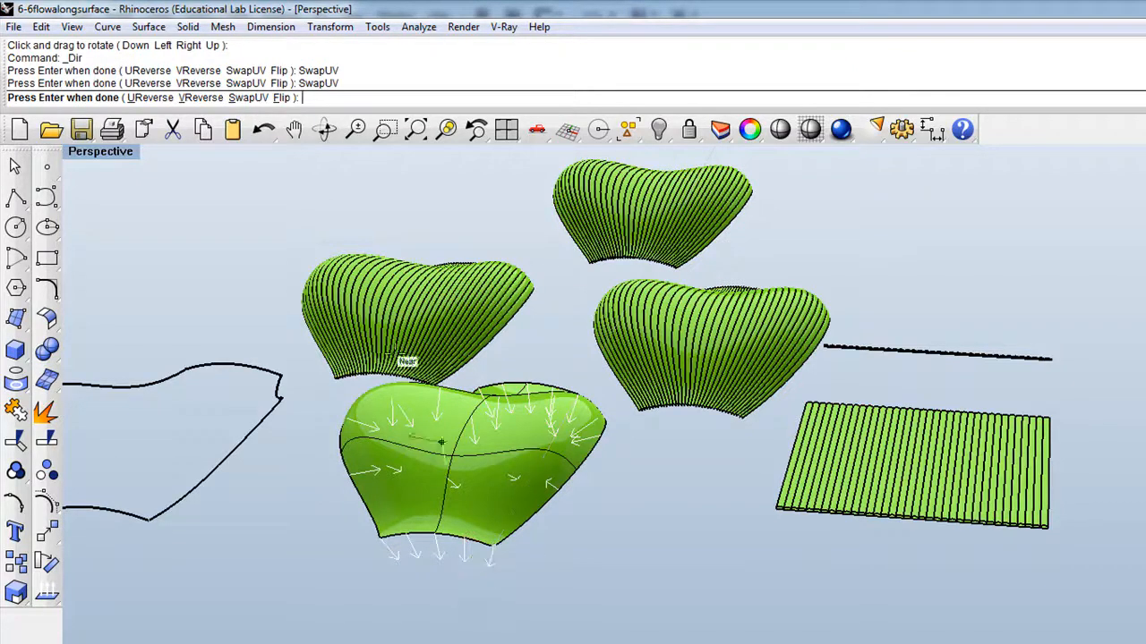
{"action": "left_click", "coordinate": [247, 98]}
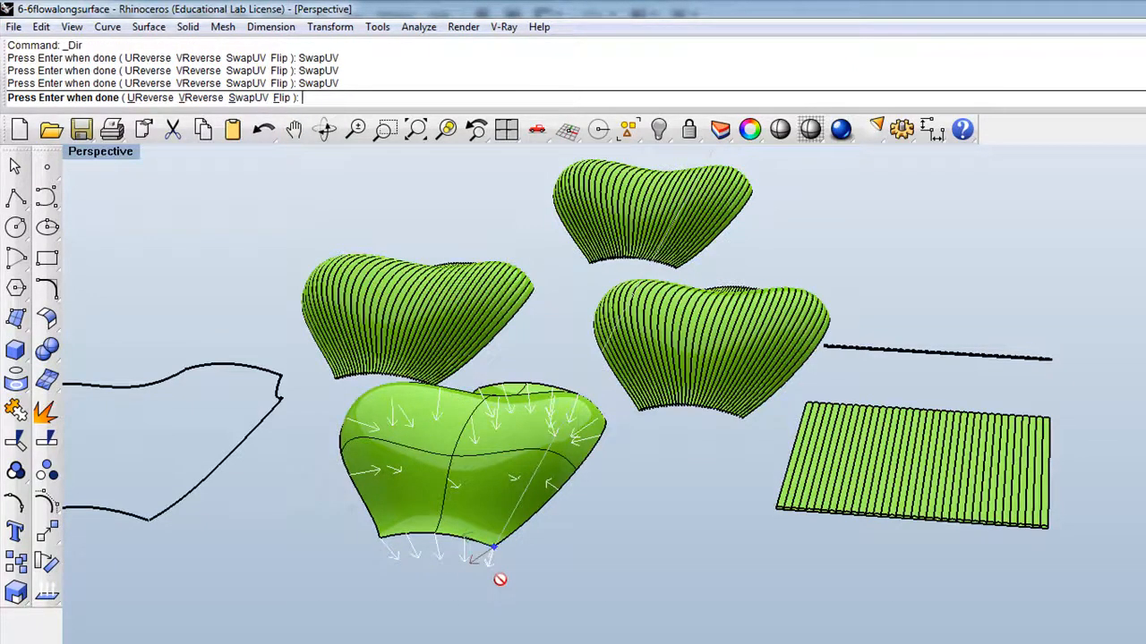
{"action": "left_click", "coordinate": [247, 98]}
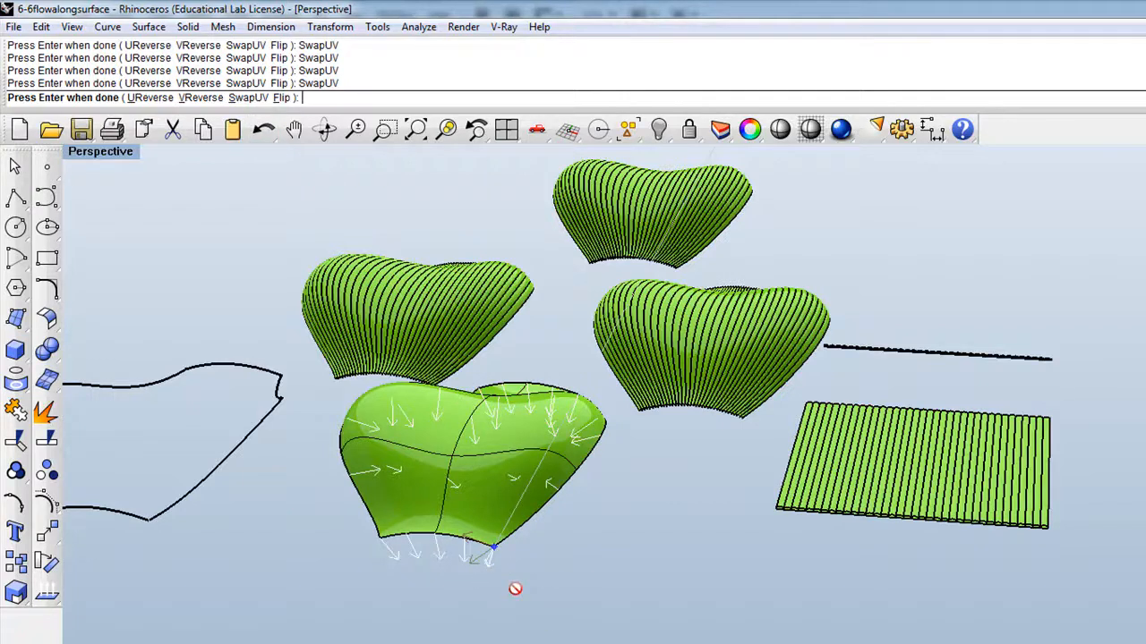
{"action": "key", "text": "Return"}
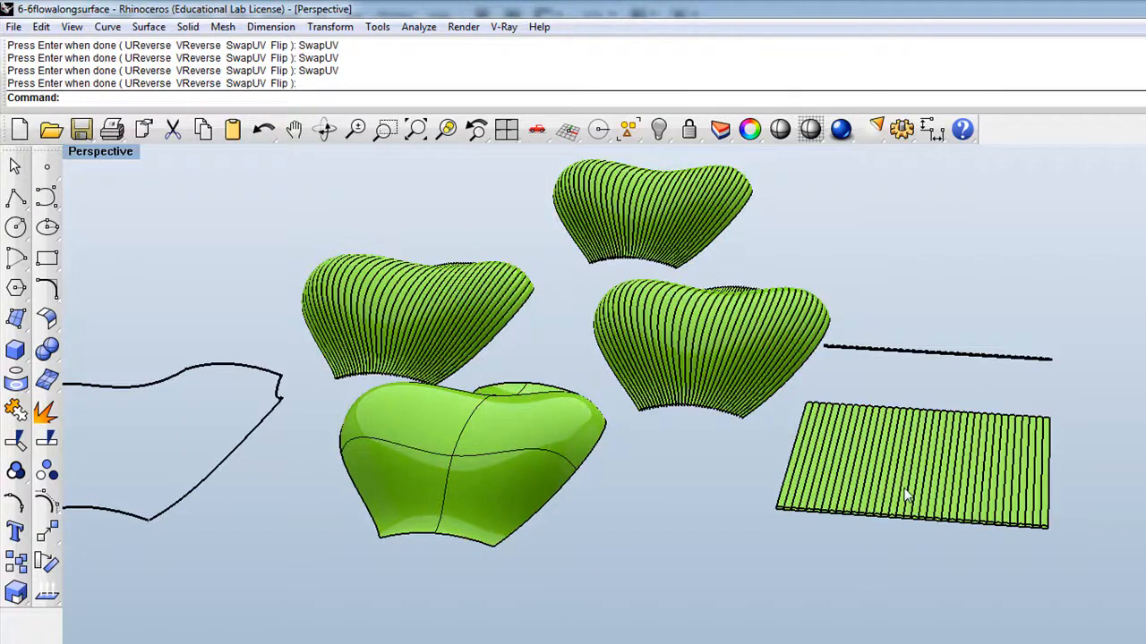